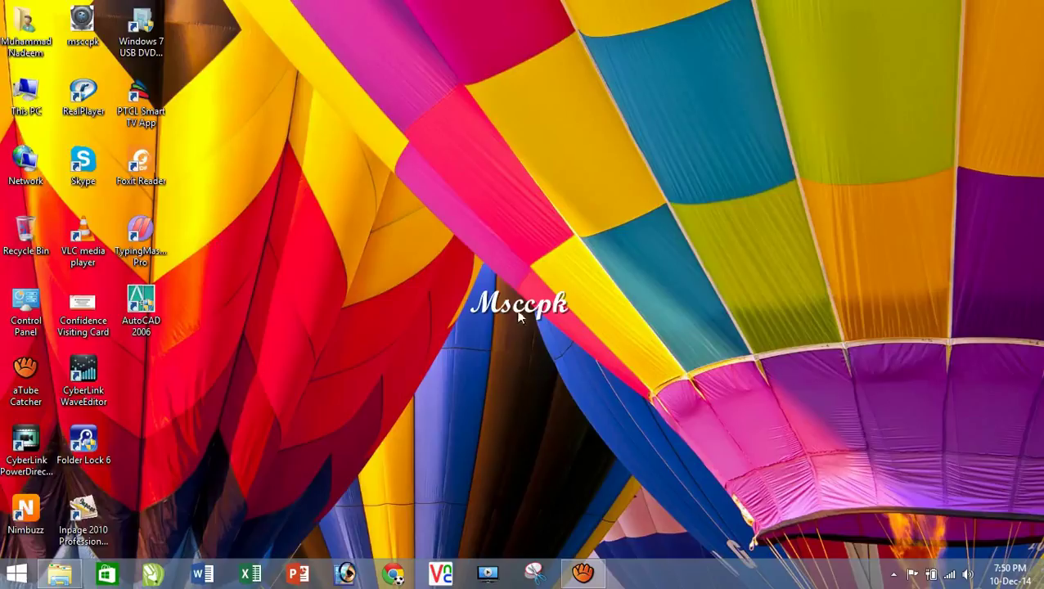
Launch AutoCAD 2006 from its desktop icon to reach the Startup wizard.
double_click(144, 304)
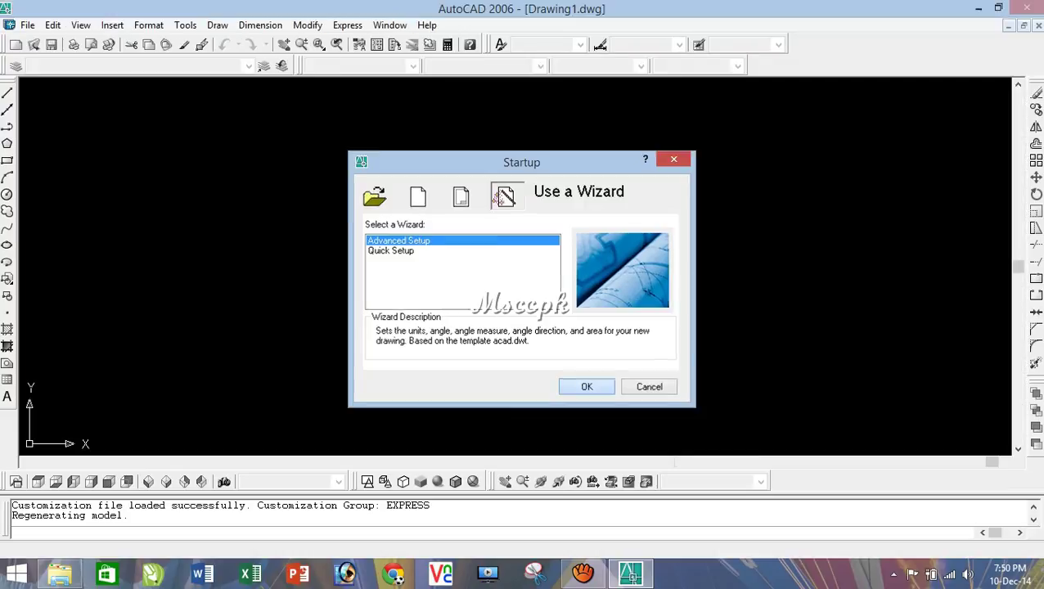
In Advanced Setup, choose Engineering units at 0'-0" precision with degrees/minutes/seconds angles.
key("Return")
left_click(526, 229)
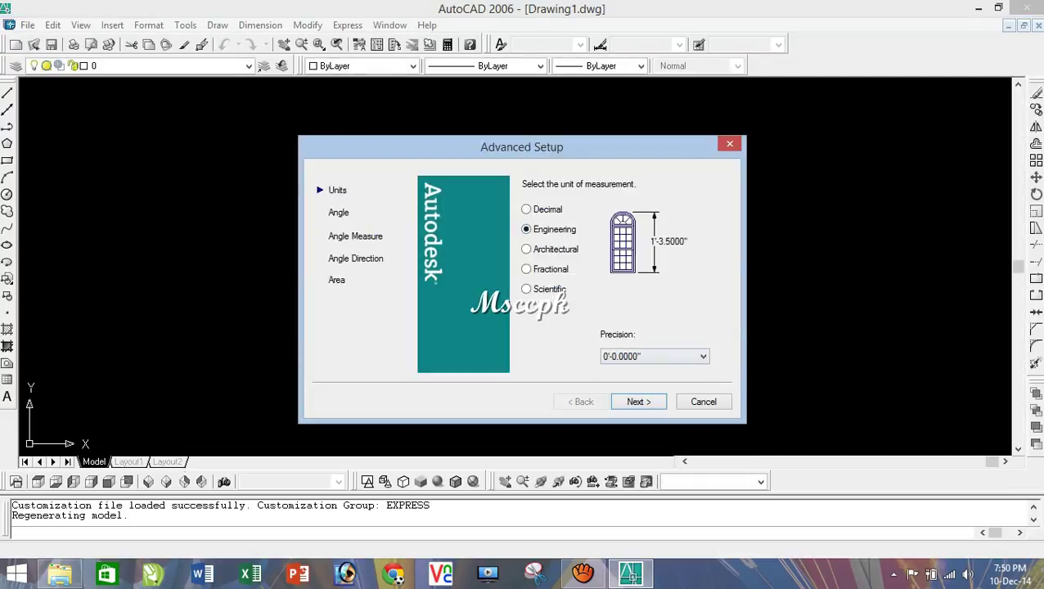
left_click(703, 356)
left_click(627, 368)
key("Return")
key("Down")
key("Return")
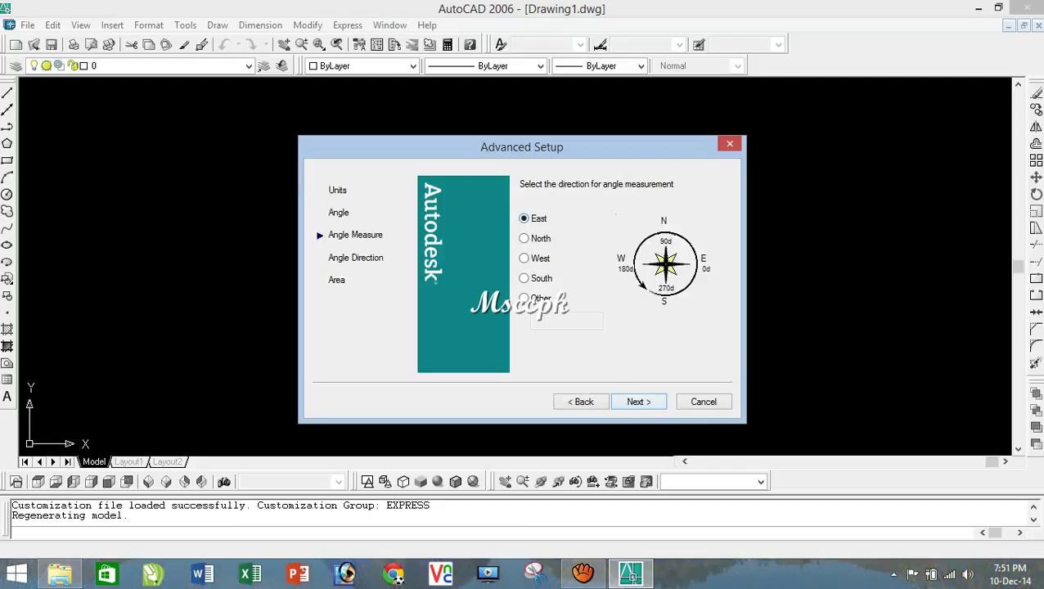
key("Return")
key("Return")
Set the drawing area to 100' wide by 100' long and finish the wizard.
type("100")
key("Tab")
type("100")
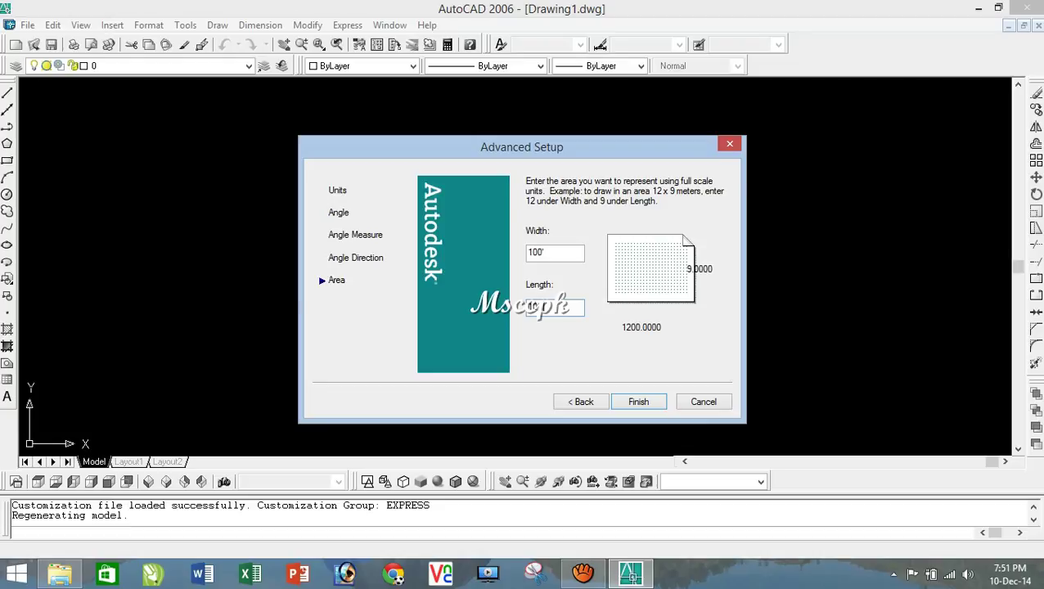
key("Tab")
key("Return")
left_click(455, 317)
left_click(410, 349)
Override the Standard dimension style with 8" arrow size and 8" text height.
type("d")
key("Return")
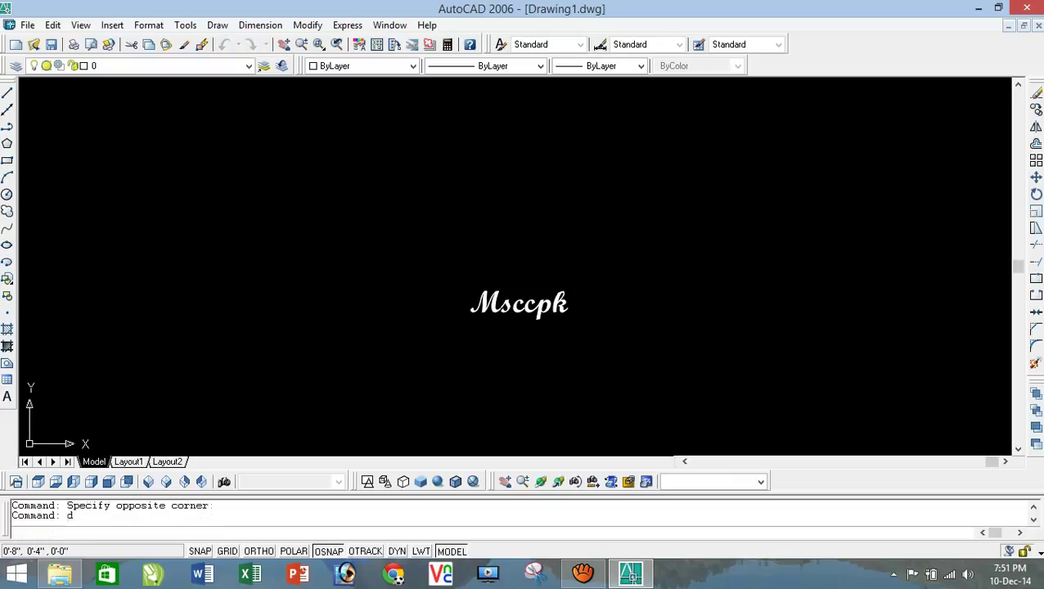
left_click(683, 253)
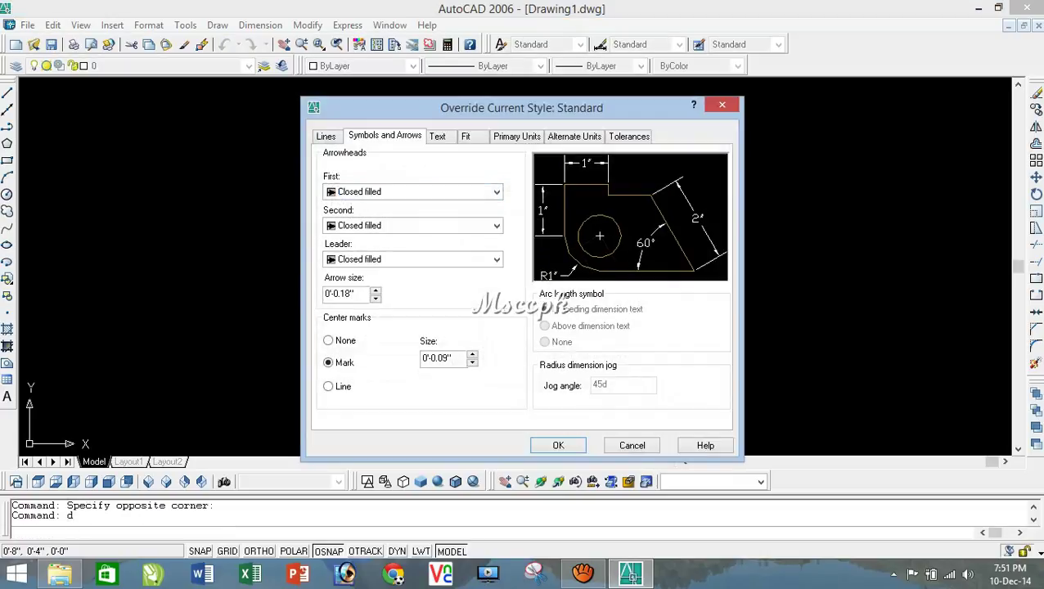
double_click(340, 293)
type("8")
key("ctrl+Tab")
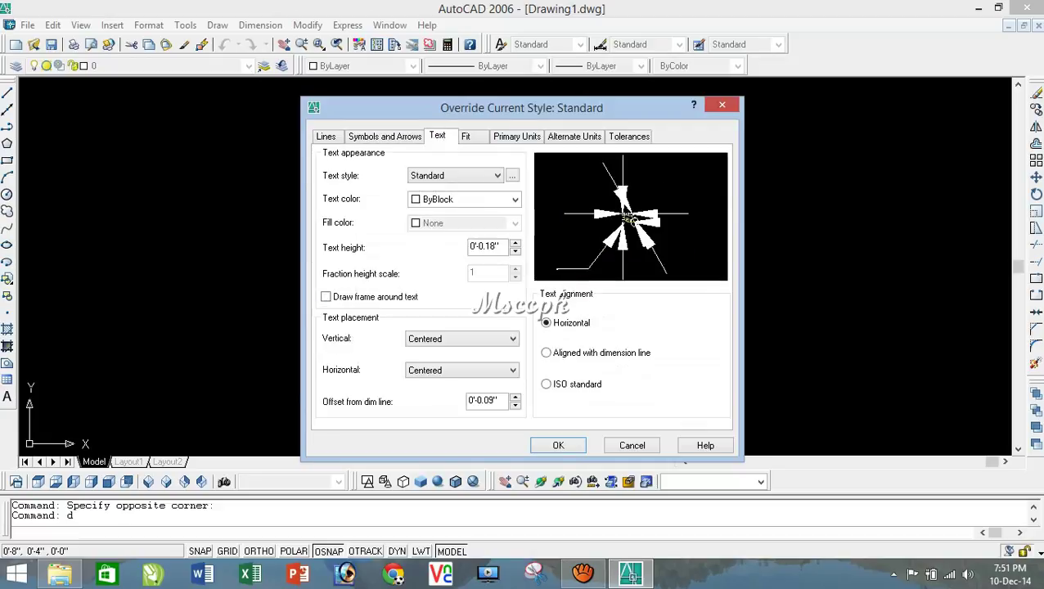
double_click(484, 245)
type("8")
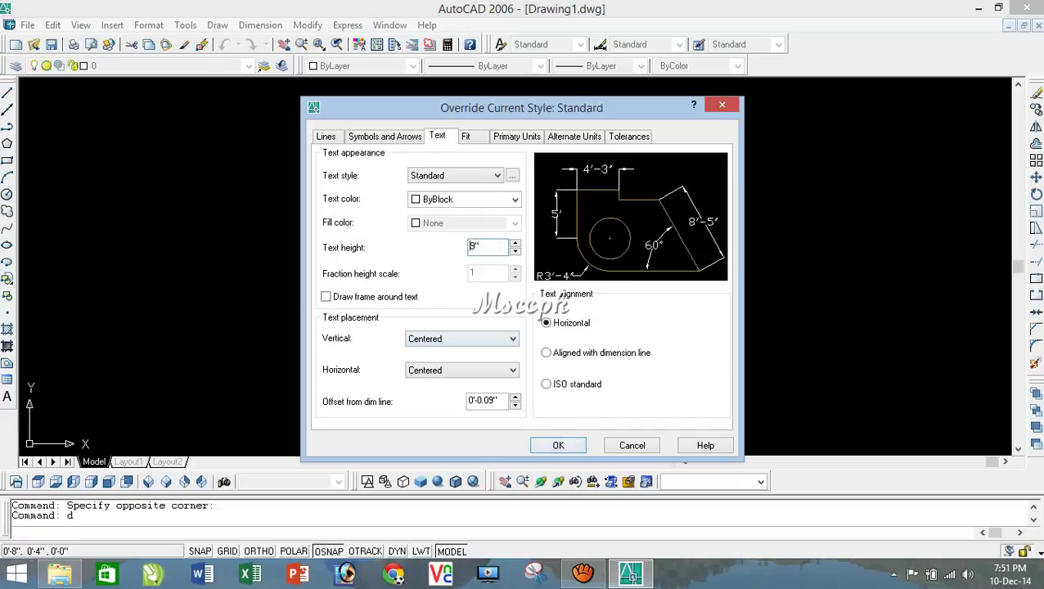
key("Return")
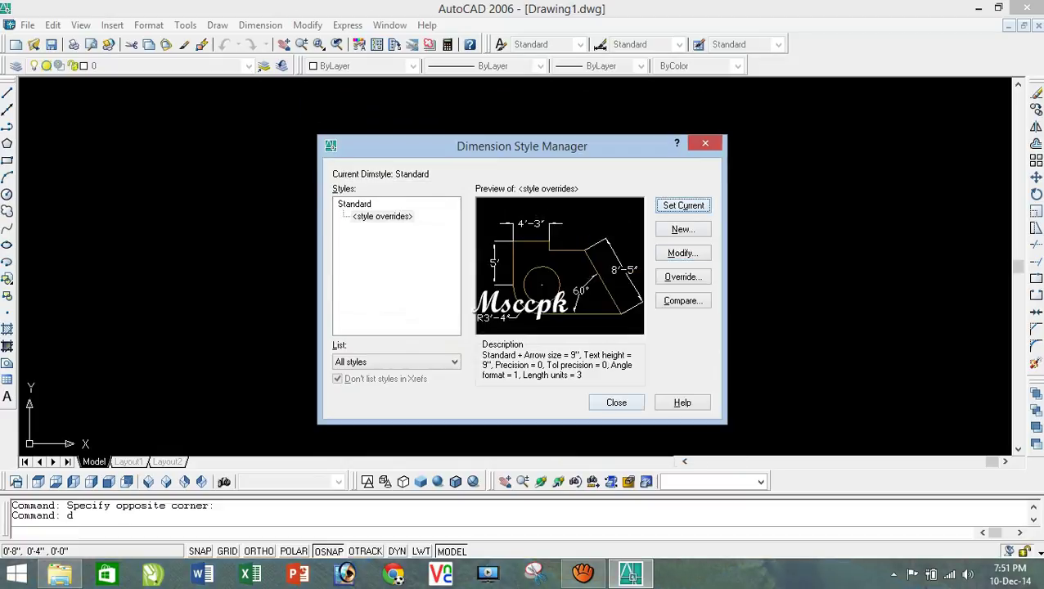
key("Escape")
Zoom All to show the whole drawing area.
type("z")
key("Return")
type("a")
key("Return")
left_click(477, 331)
left_click(376, 252)
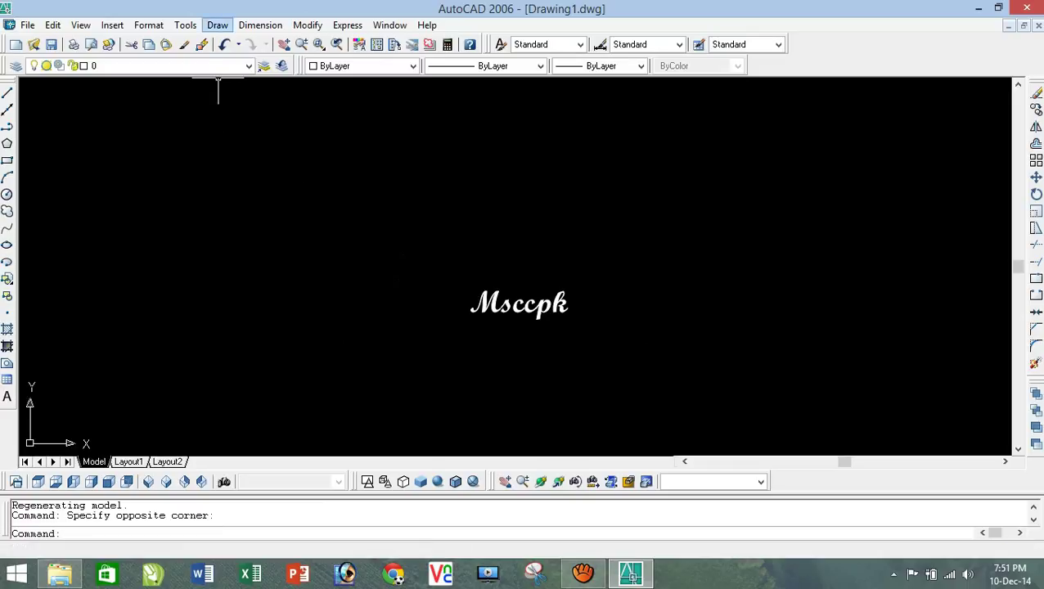
left_click(217, 24)
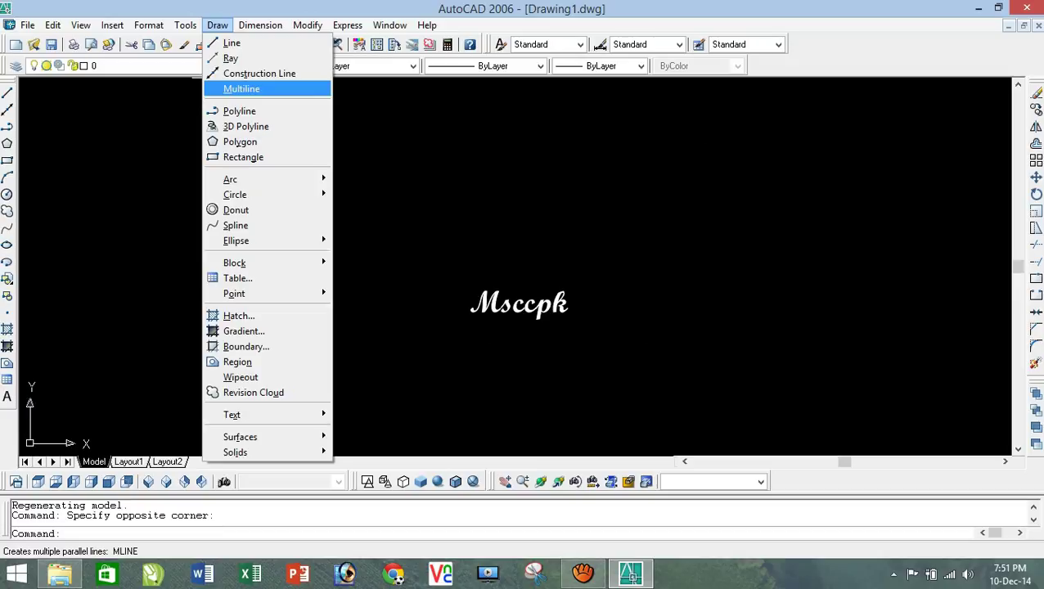
left_click(246, 88)
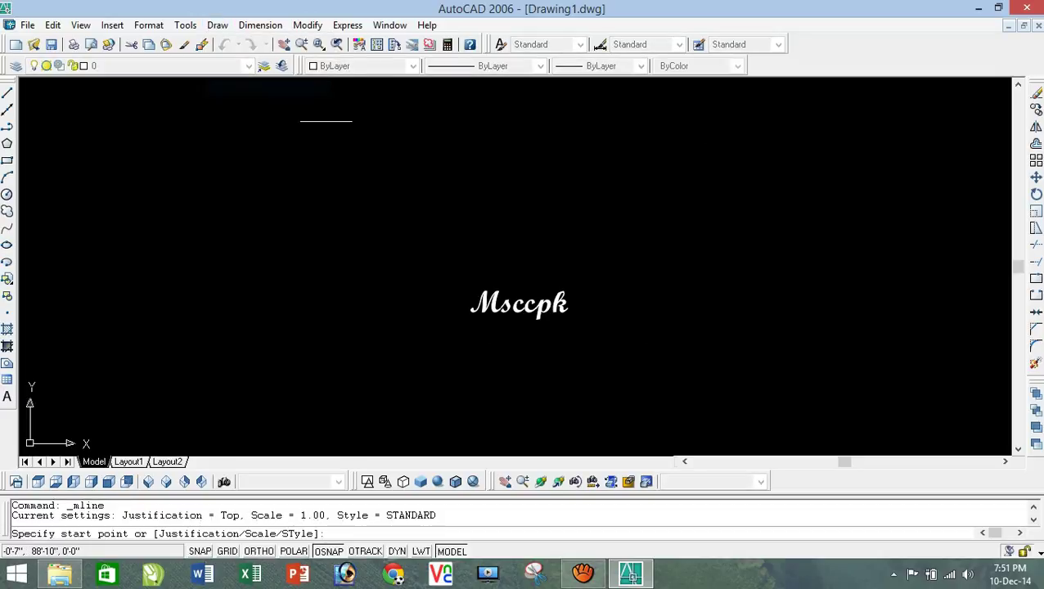
left_click(272, 219)
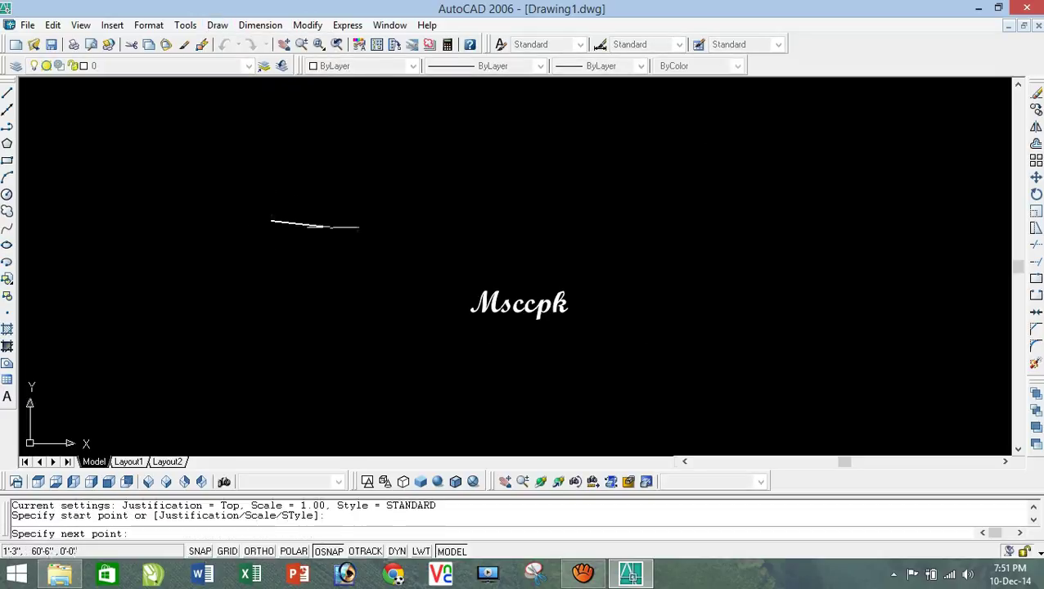
scroll(378, 213, "up", 3)
left_click(379, 205)
right_click(352, 182)
left_click(407, 196)
left_click(416, 289)
left_click(305, 204)
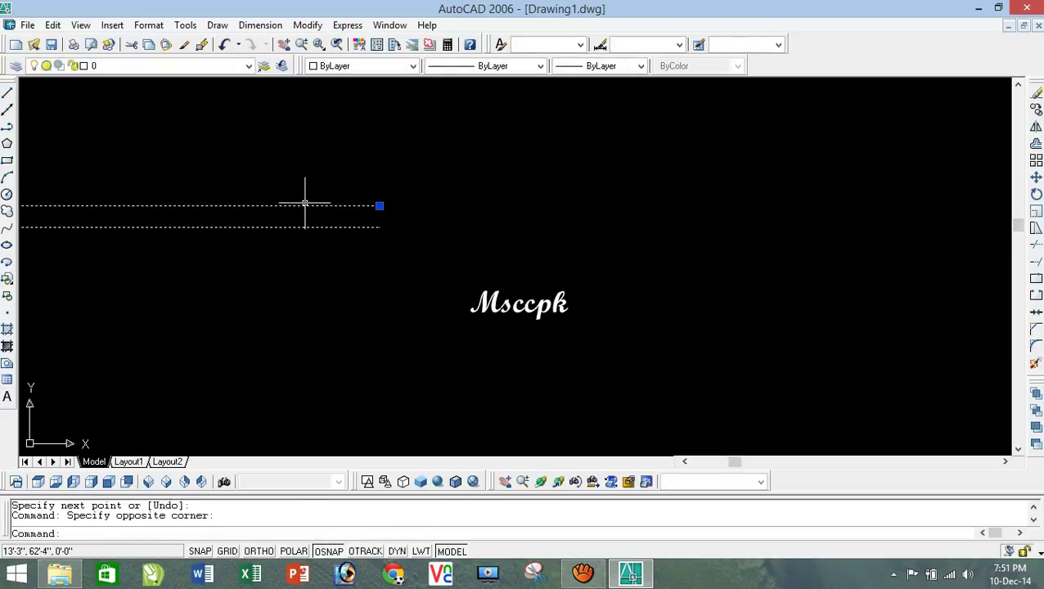
key("Delete")
type("ml")
key("Return")
left_click(244, 226)
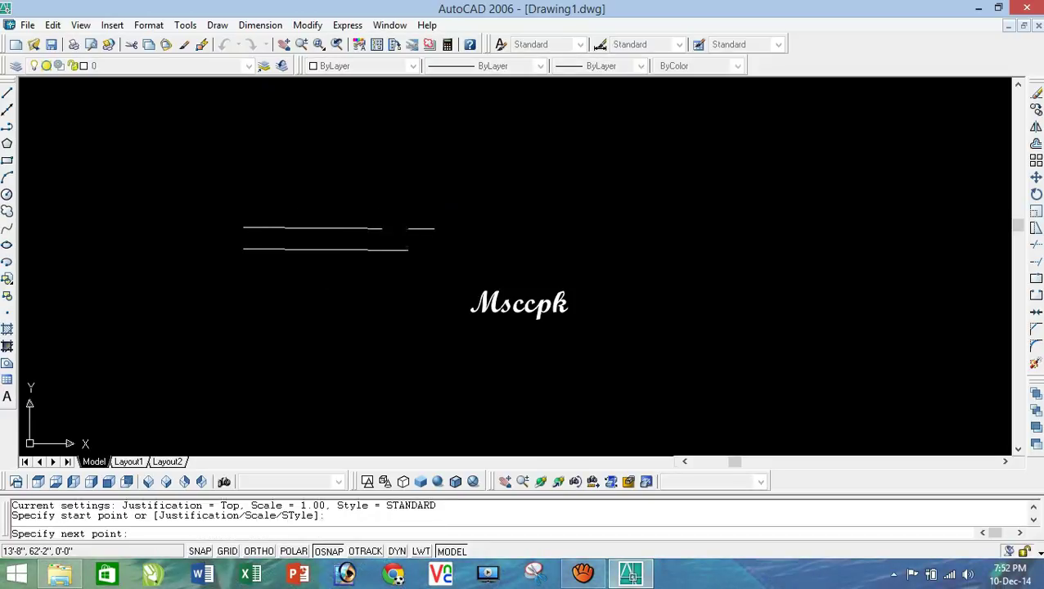
key("F10")
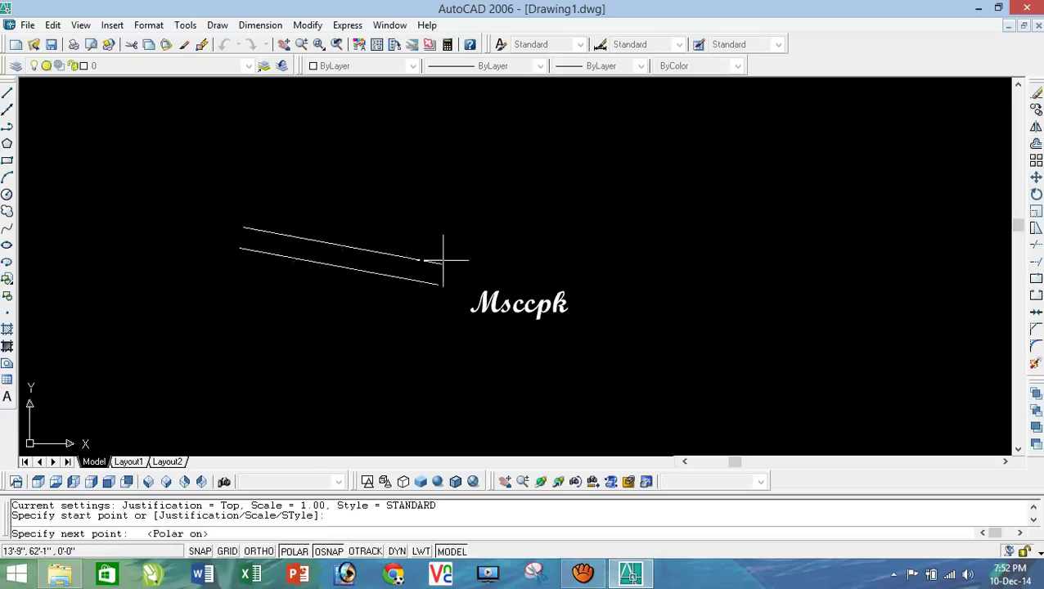
left_click(461, 228)
left_click(537, 299)
left_click(590, 241)
right_click(568, 197)
left_click(595, 203)
left_click(684, 374)
left_click(501, 214)
key("Delete")
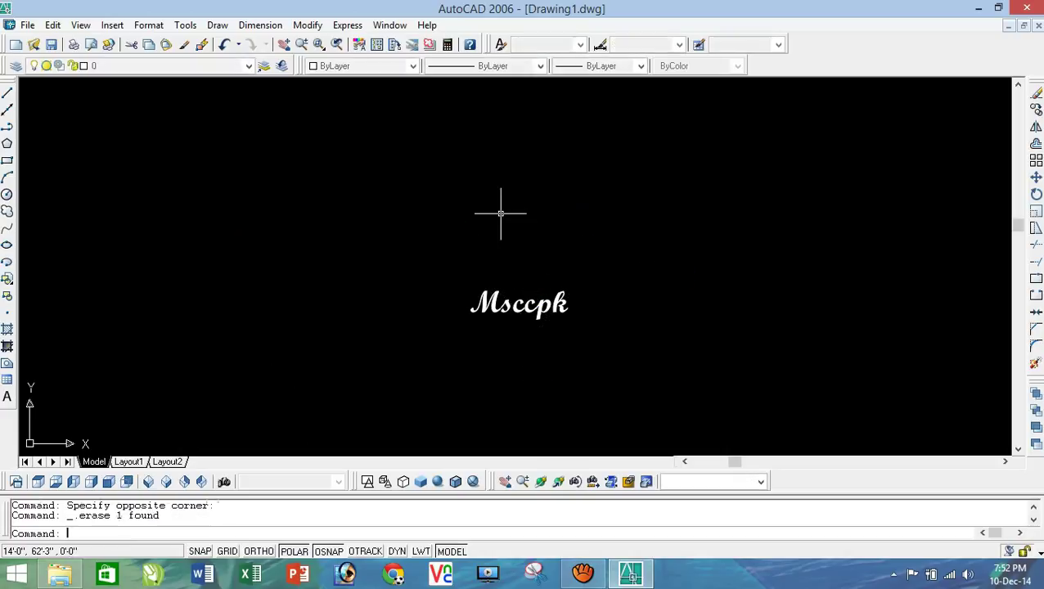
type("ml")
key("Return")
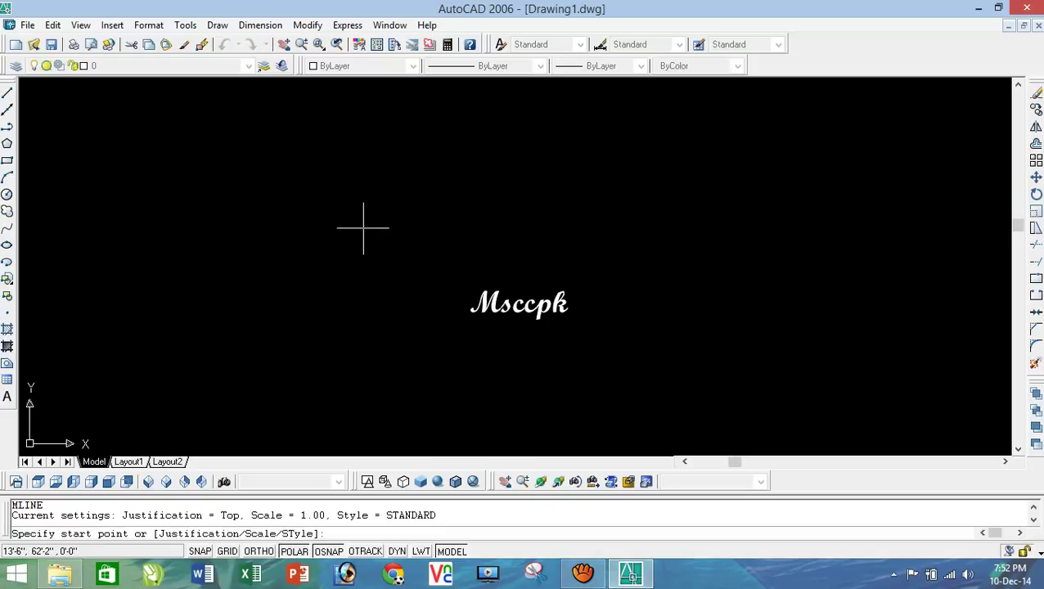
type("j")
key("Return")
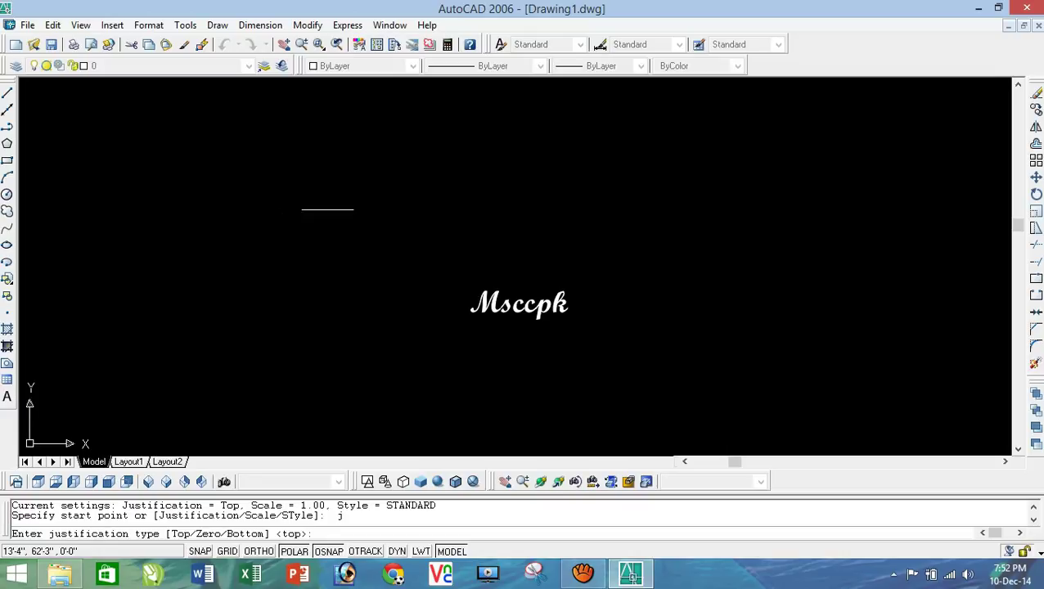
type("t")
key("Return")
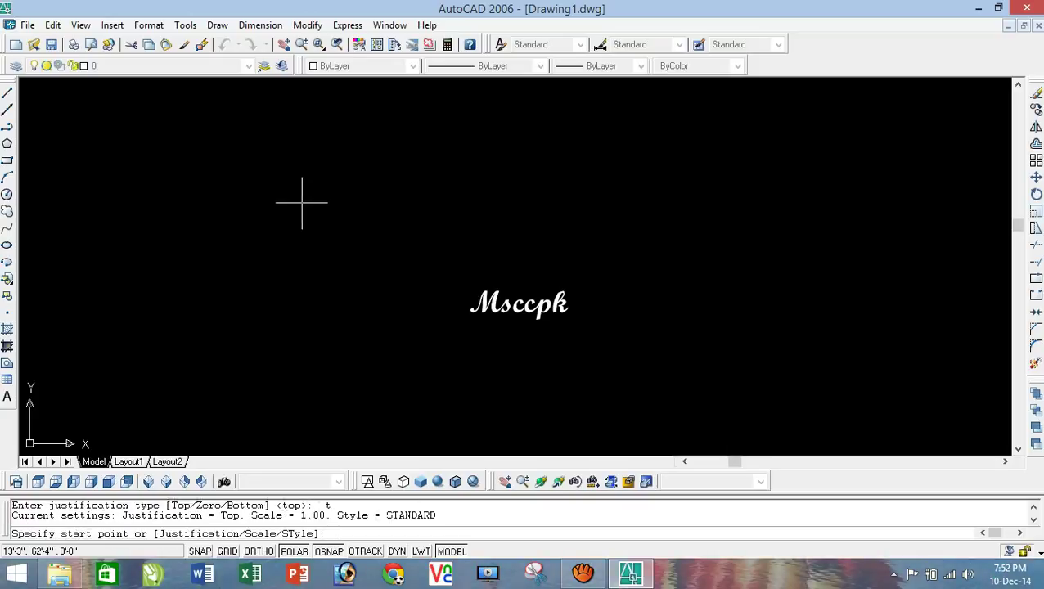
left_click(252, 211)
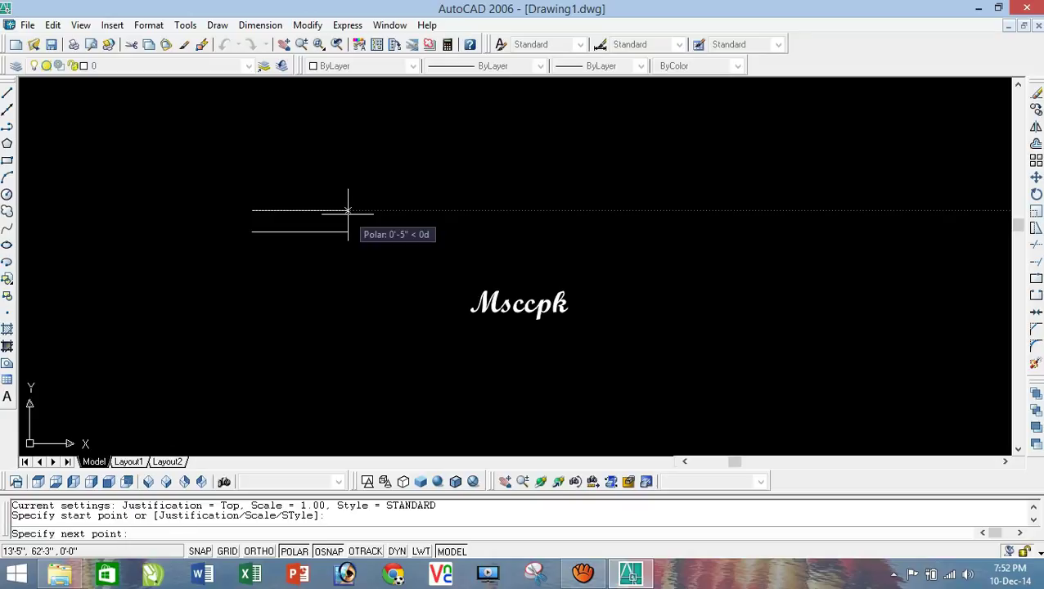
left_click(348, 211)
left_click(426, 268)
left_click(448, 222)
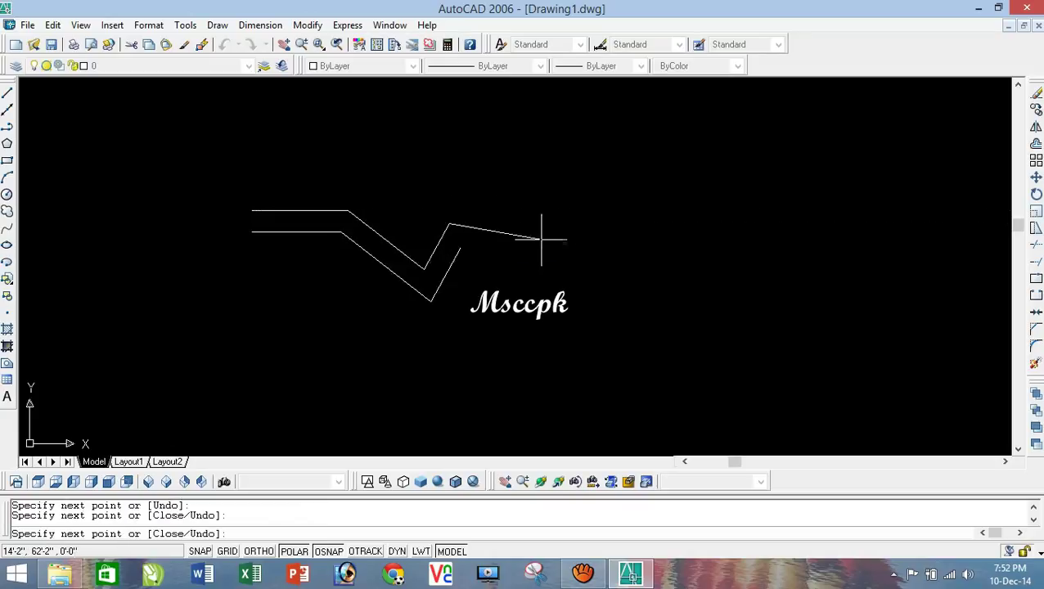
left_click(565, 222)
right_click(544, 158)
left_click(566, 164)
left_click(597, 322)
left_click(372, 146)
key("Delete")
type("ml")
key("Return")
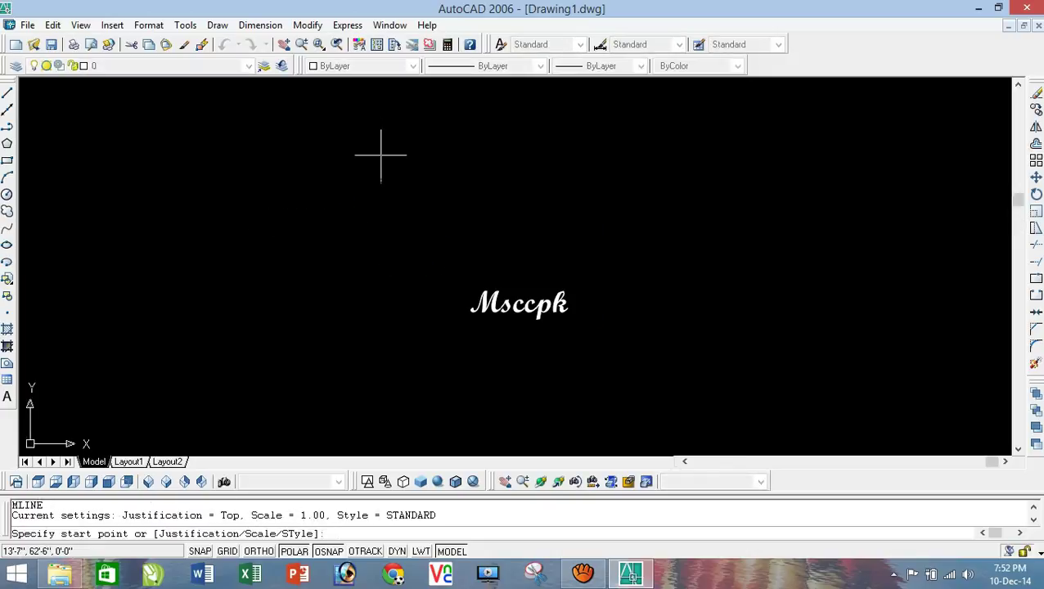
Draw a four-segment Zero-justified multiline, then erase it.
type("j")
key("Return")
type("z")
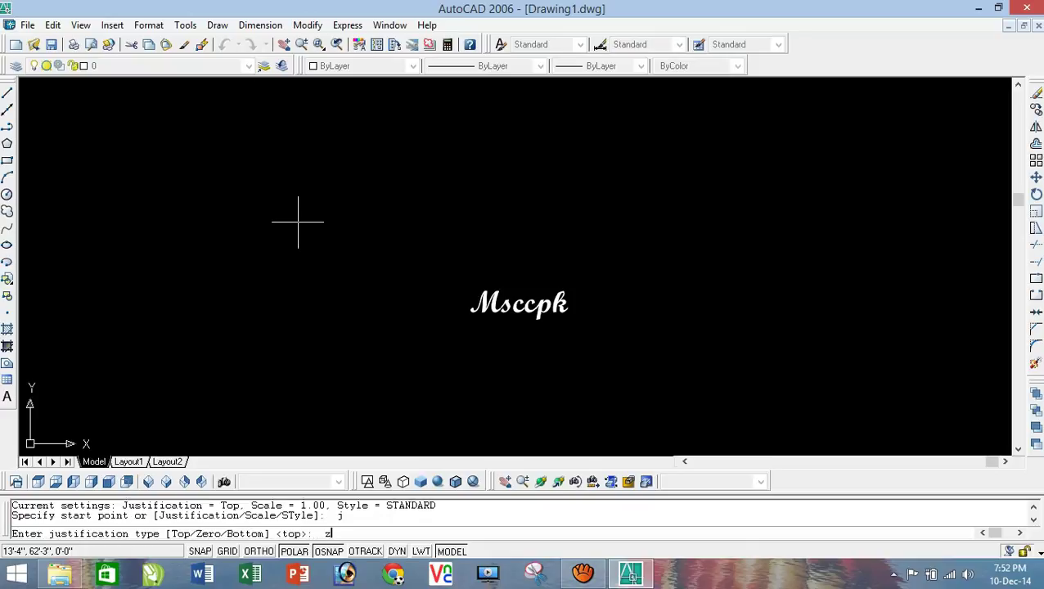
key("Return")
left_click(235, 213)
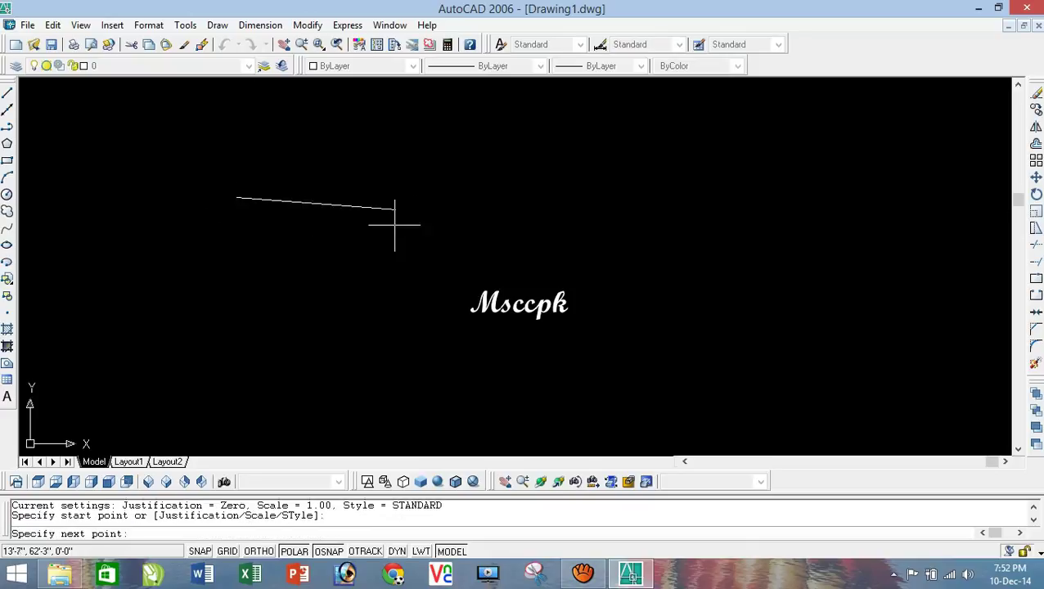
left_click(426, 212)
left_click(488, 249)
left_click(562, 229)
left_click(687, 235)
right_click(510, 161)
left_click(540, 170)
left_click(485, 214)
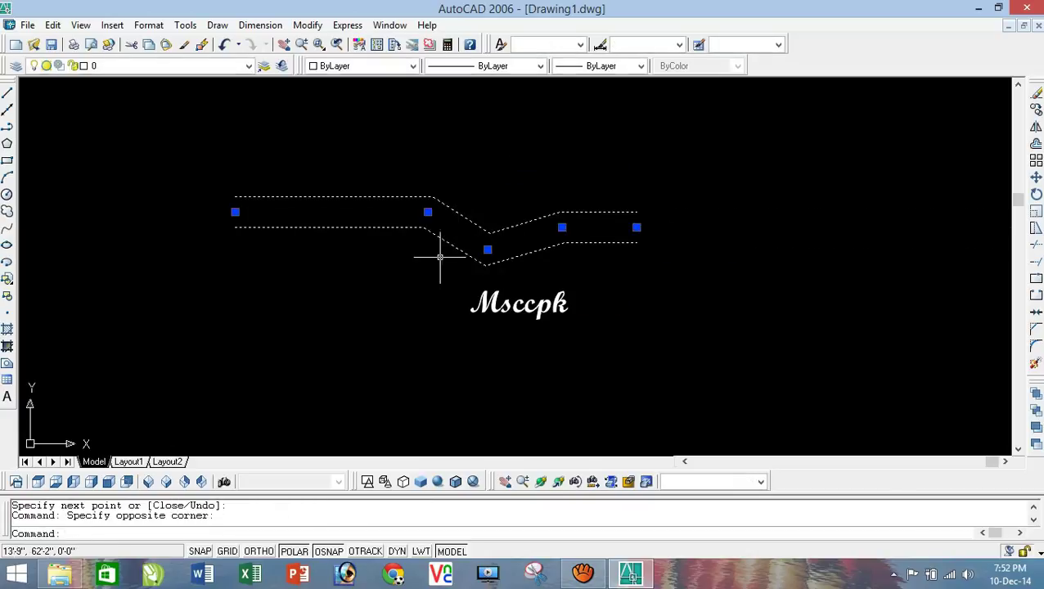
key("Delete")
Start a new Bottom-justified multiline and draw a bent three-segment run.
type("ml")
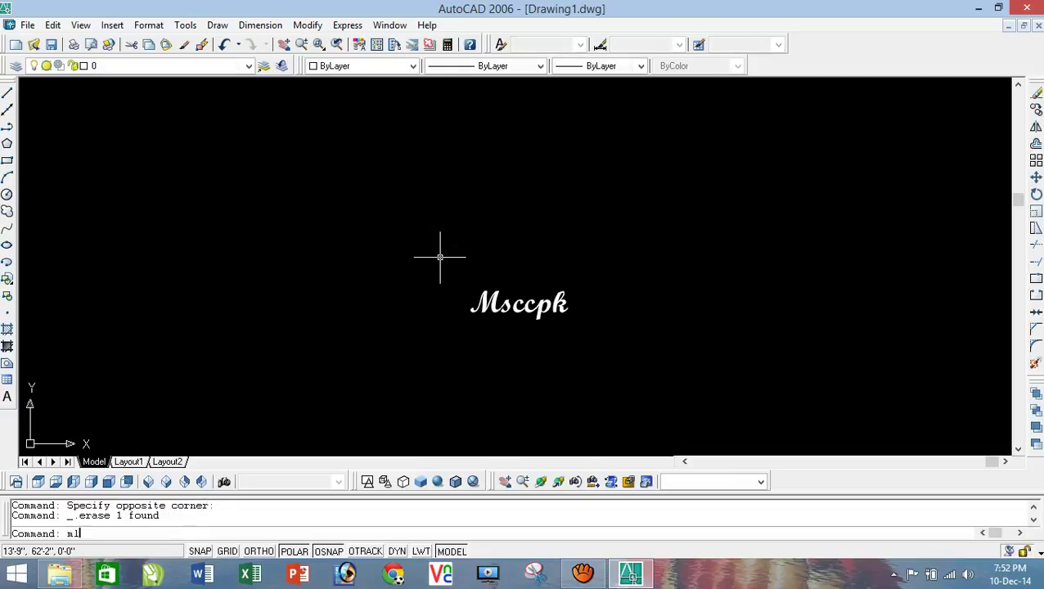
key("Return")
type("j")
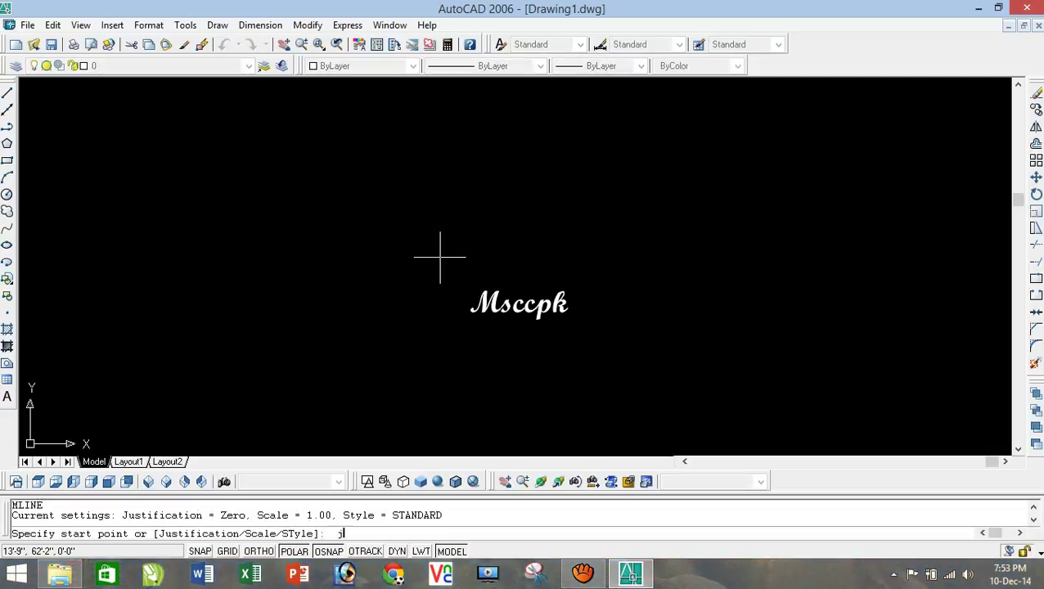
key("Return")
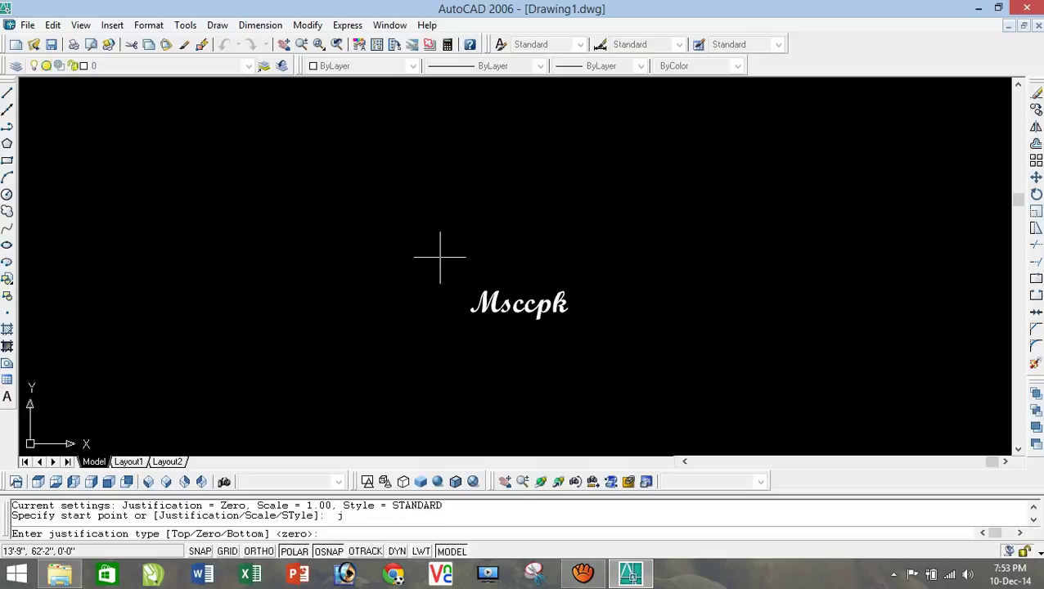
type("b")
key("Return")
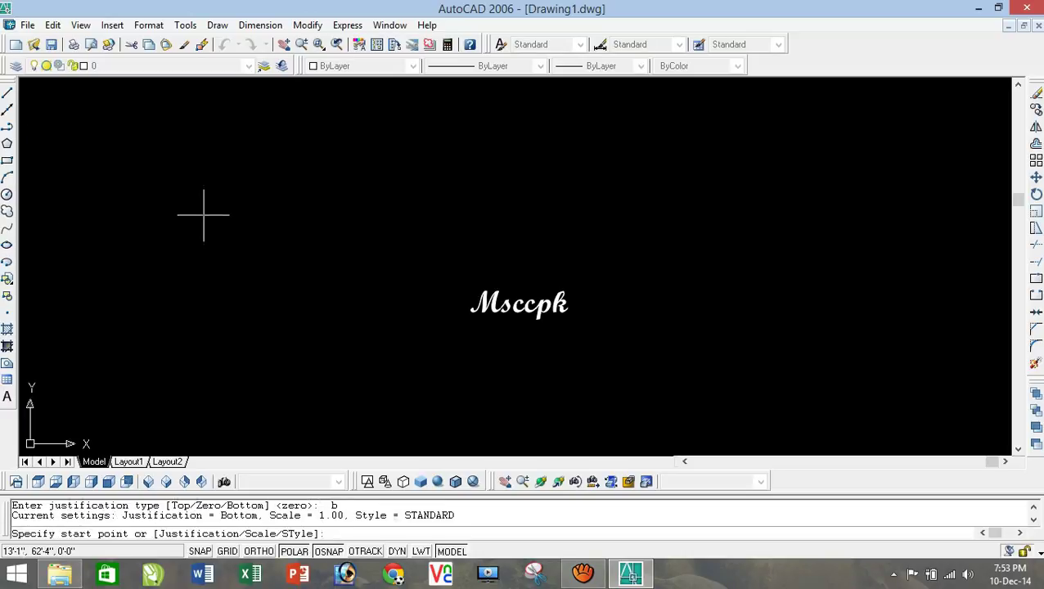
left_click(203, 215)
left_click(415, 215)
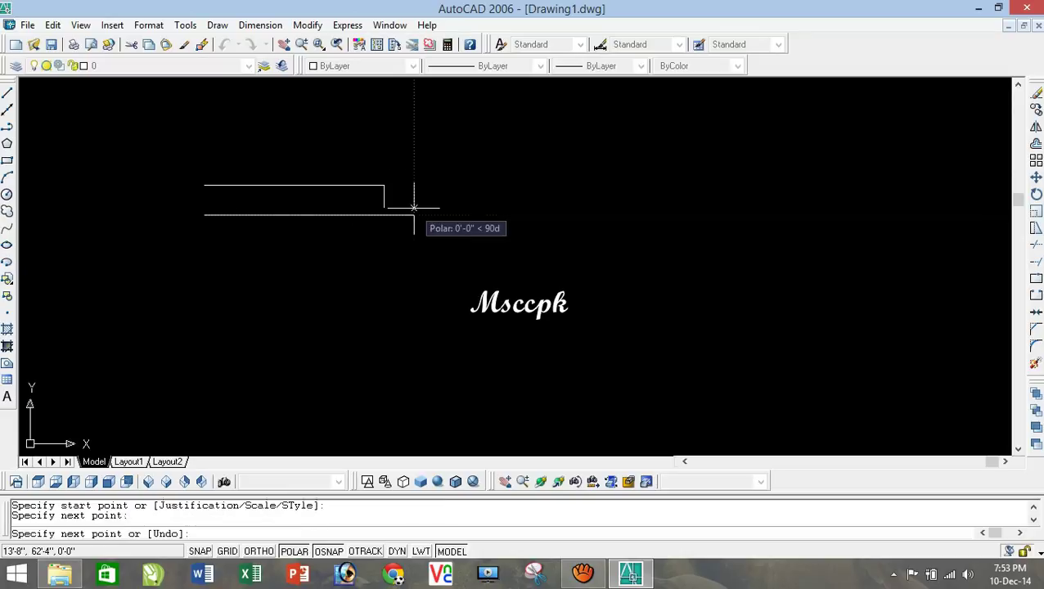
left_click(474, 264)
left_click(573, 265)
right_click(518, 197)
left_click(551, 221)
Window-select the bent multiline and erase it.
left_click(596, 338)
left_click(428, 202)
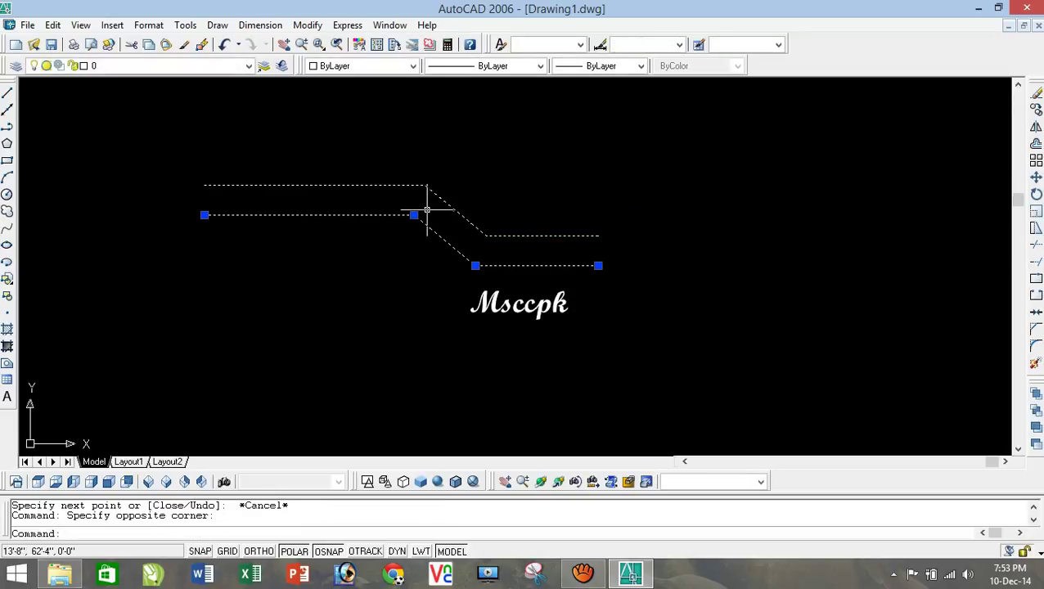
key("Delete")
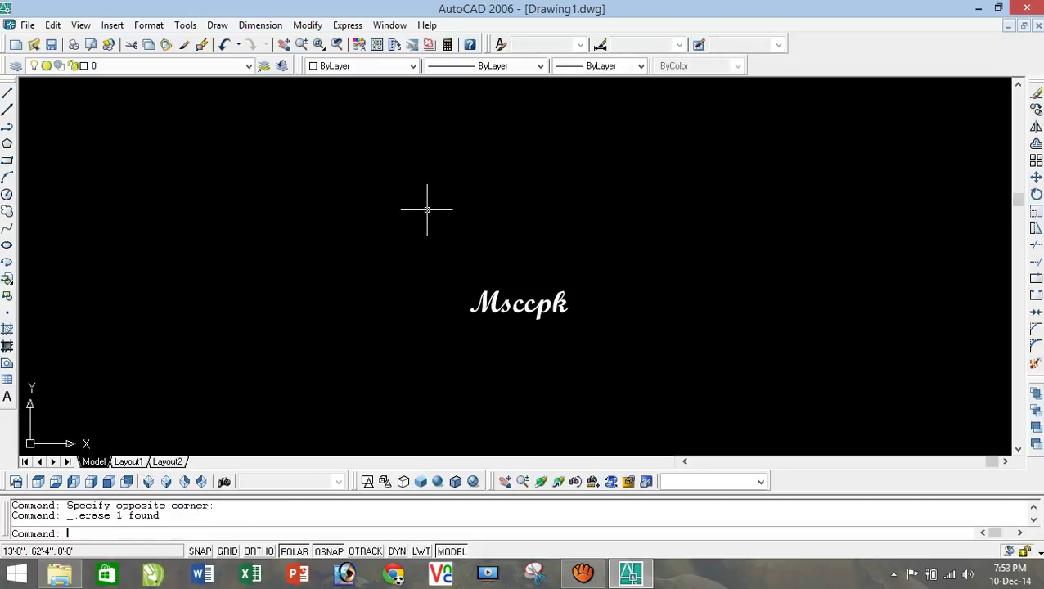
Start MLINE and set the multiline scale to 5.
type("ml")
key("Return")
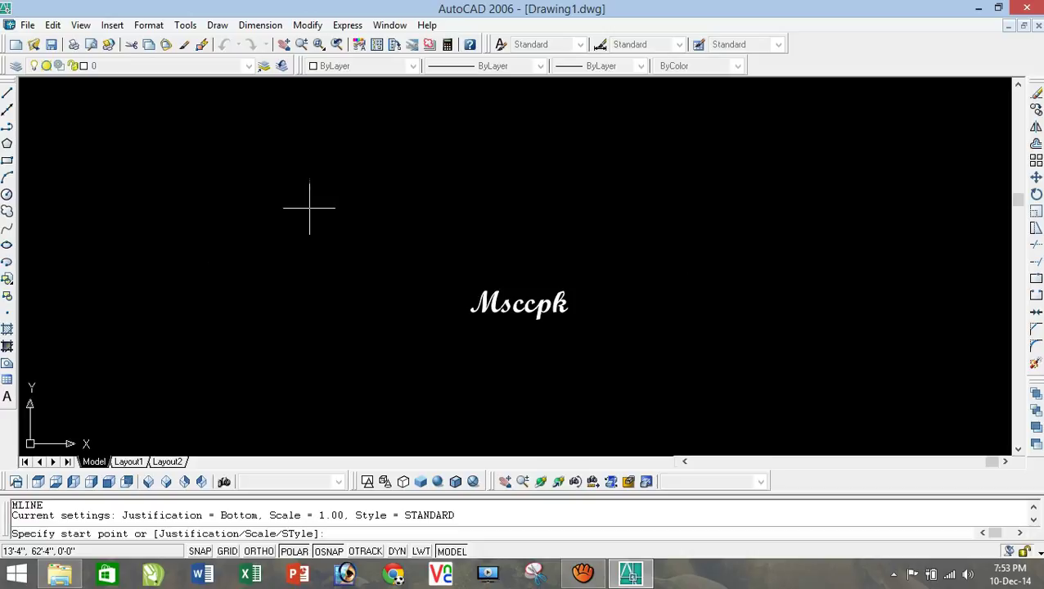
type("s")
key("Return")
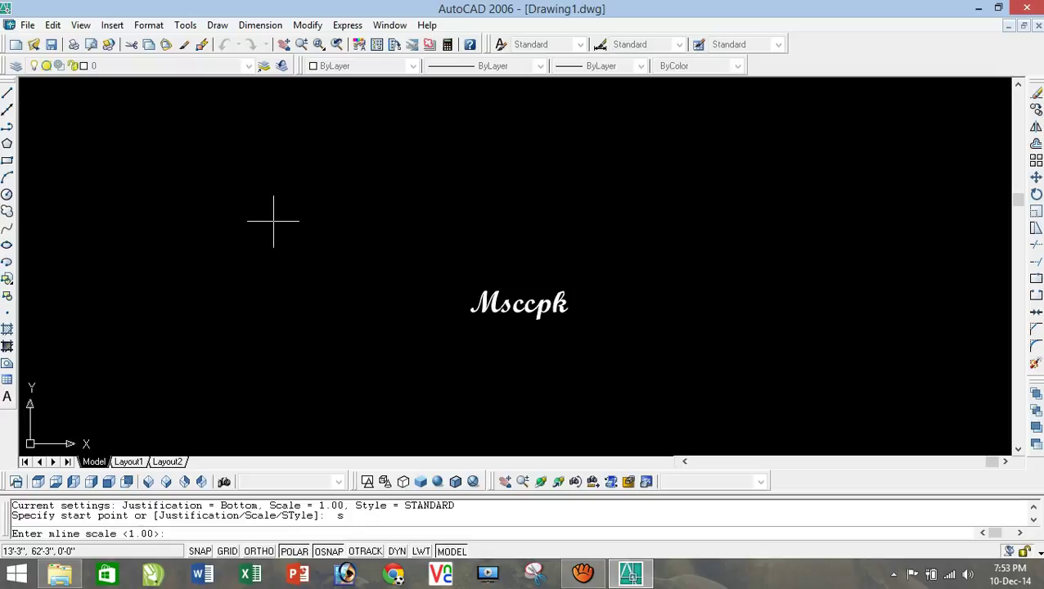
type("5")
key("Return")
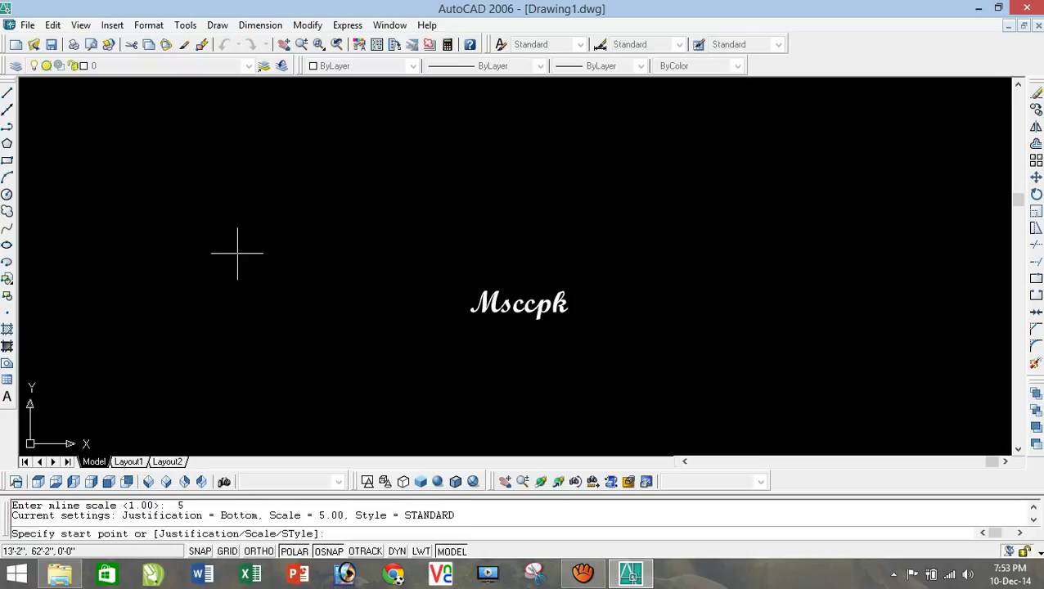
Draw a wide three-vertex multiline and erase it.
left_click(398, 248)
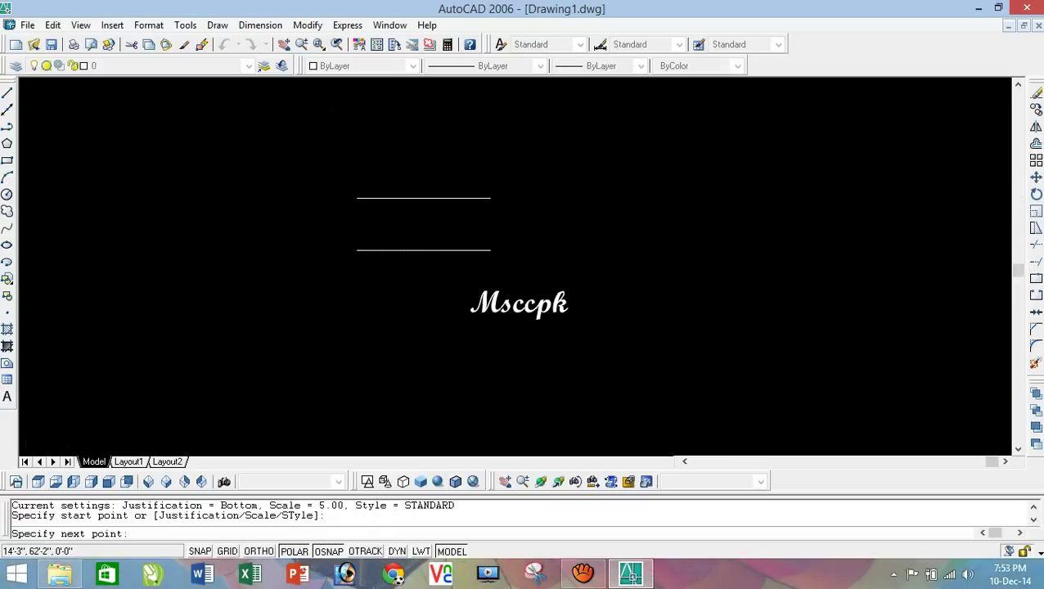
left_click(537, 245)
left_click(609, 314)
right_click(611, 202)
left_click(638, 209)
left_click(654, 372)
left_click(506, 209)
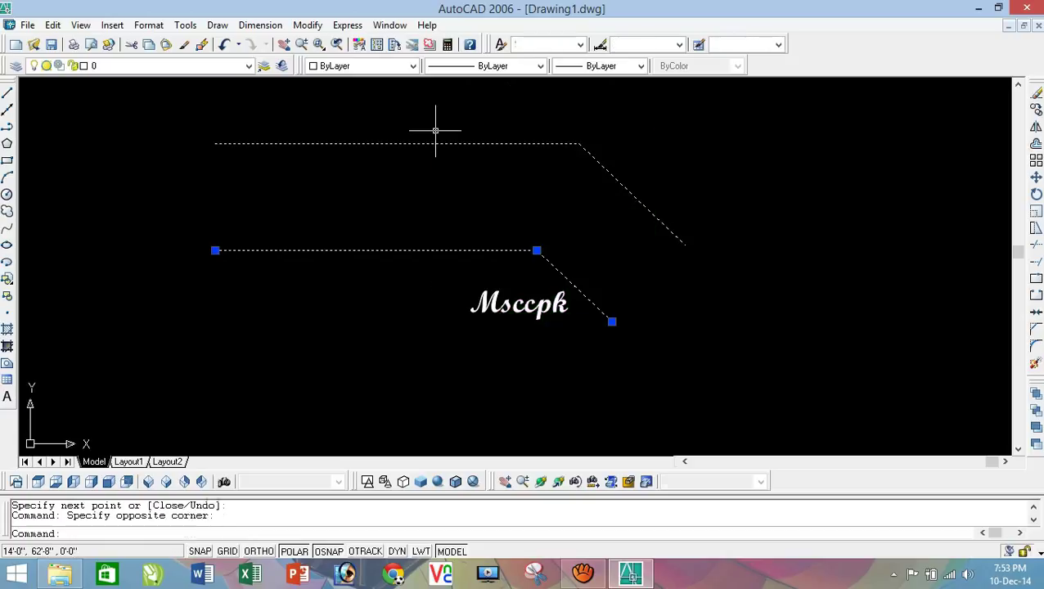
key("Delete")
Start another multiline and choose the STyle option to set its style.
type("ml")
key("Return")
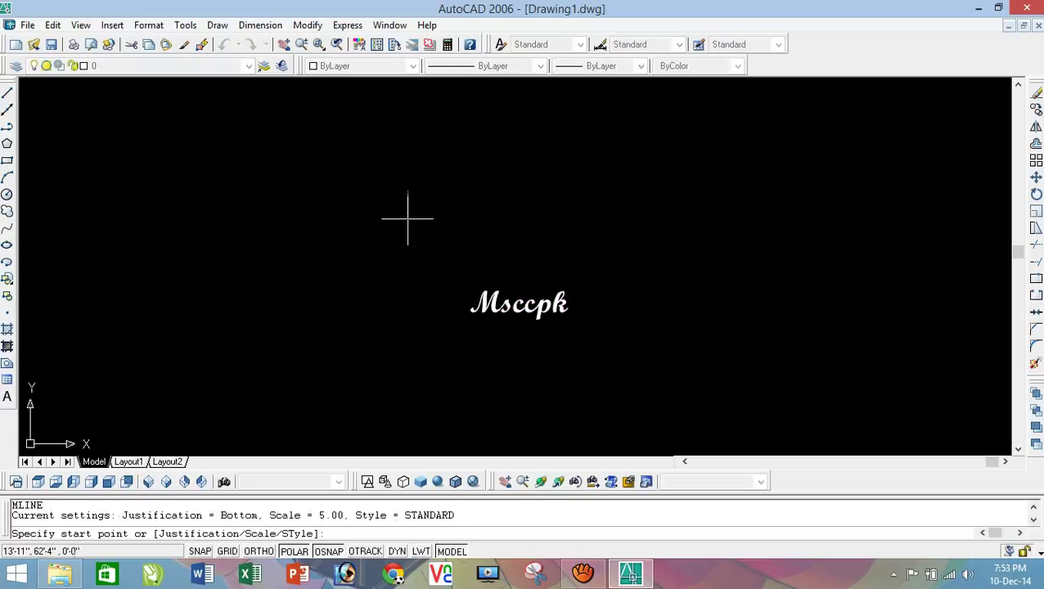
type("  st")
key("Return")
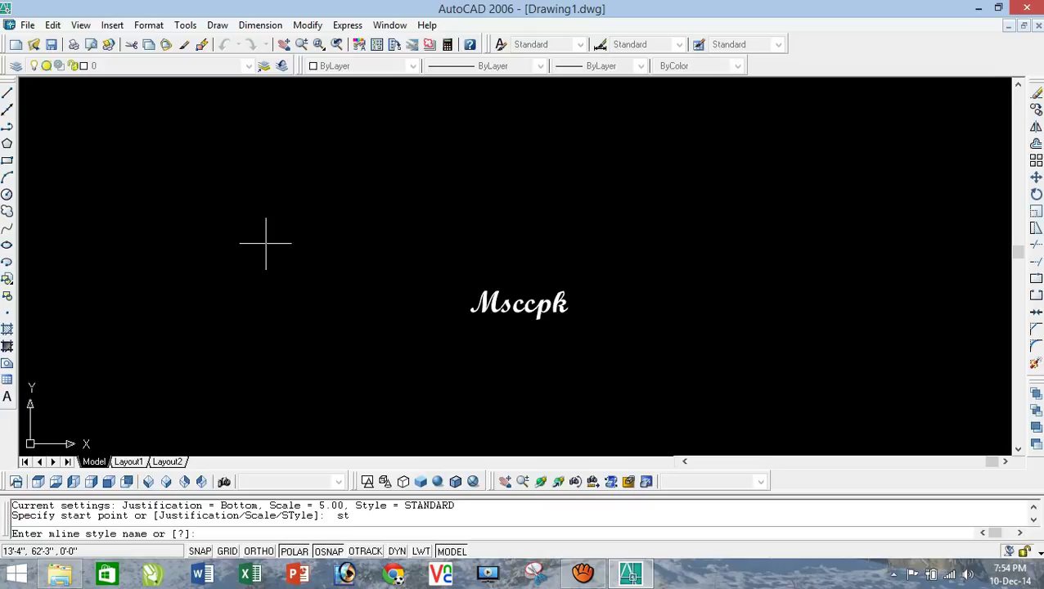
type("red")
key("Return")
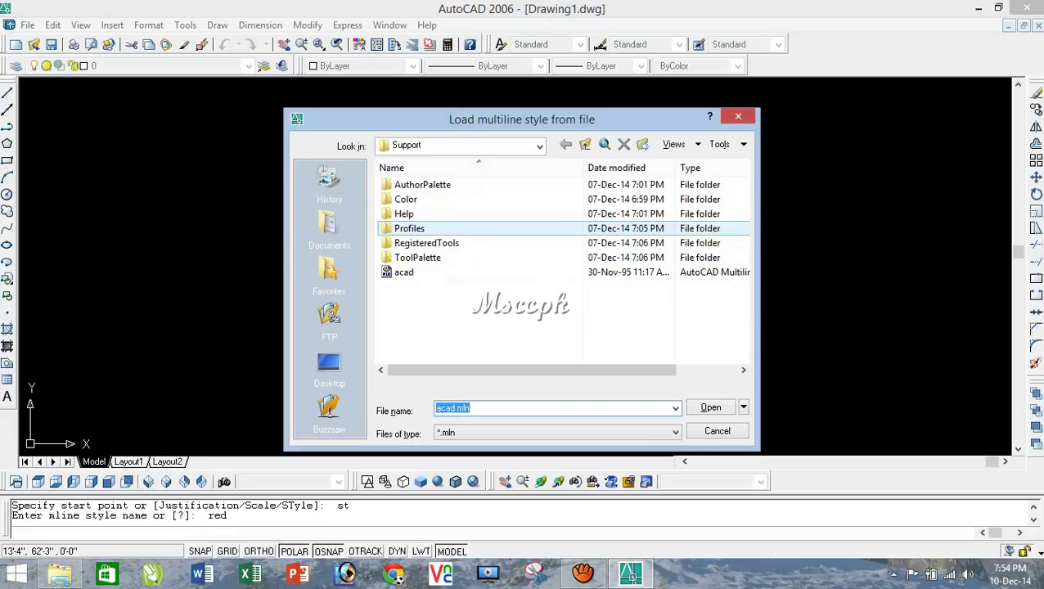
left_click(403, 272)
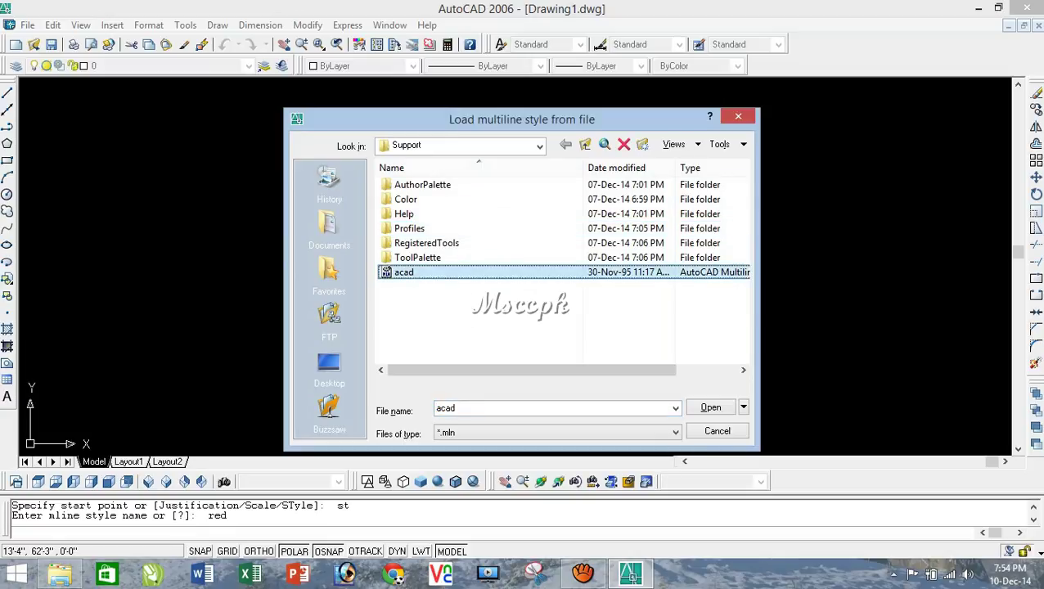
double_click(407, 273)
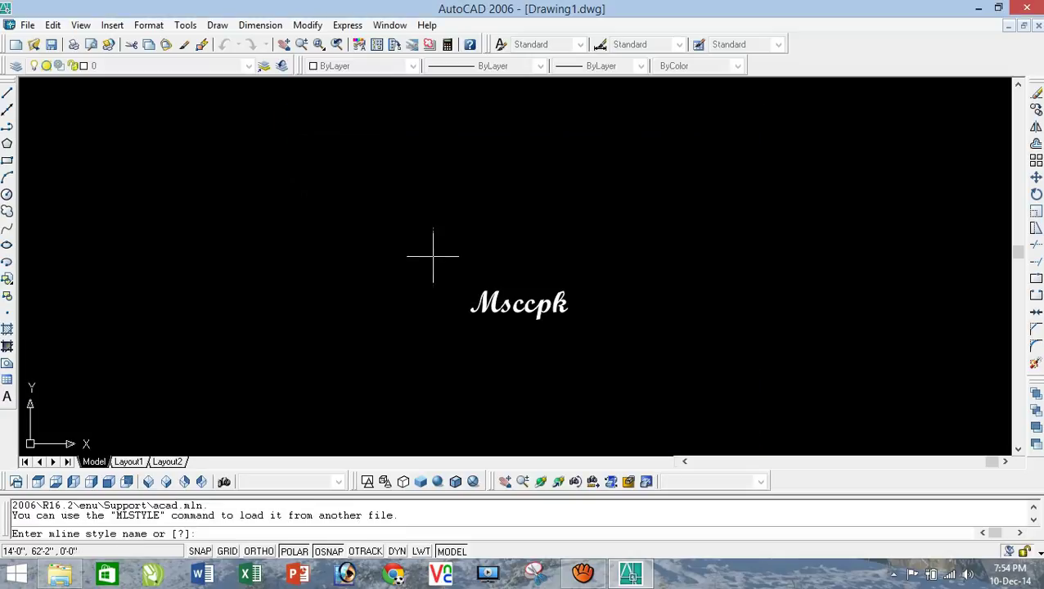
right_click(378, 217)
left_click(409, 228)
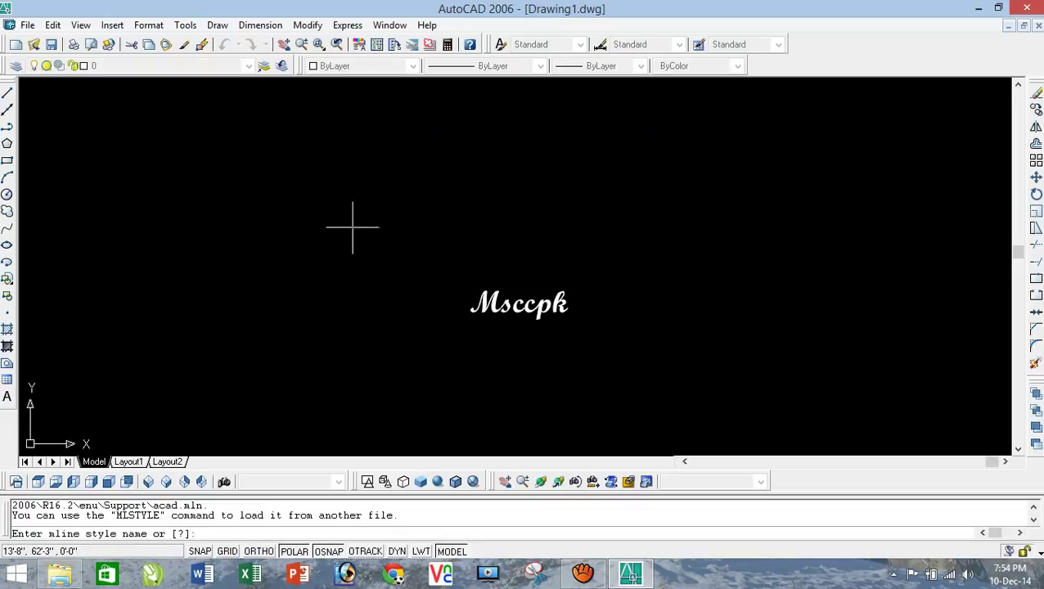
right_click(349, 230)
left_click(379, 239)
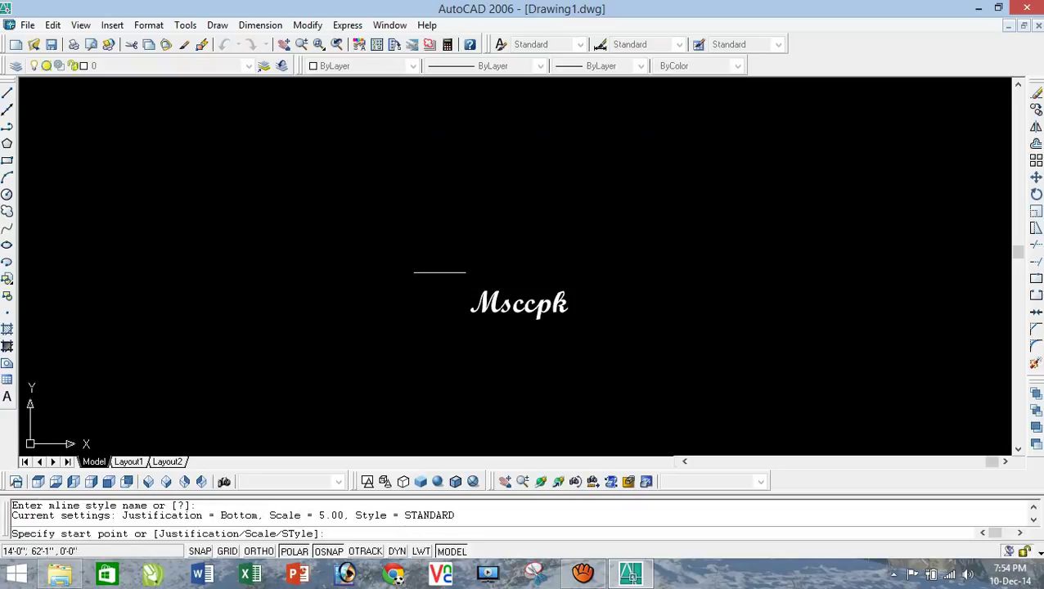
left_click(343, 233)
left_click(231, 185)
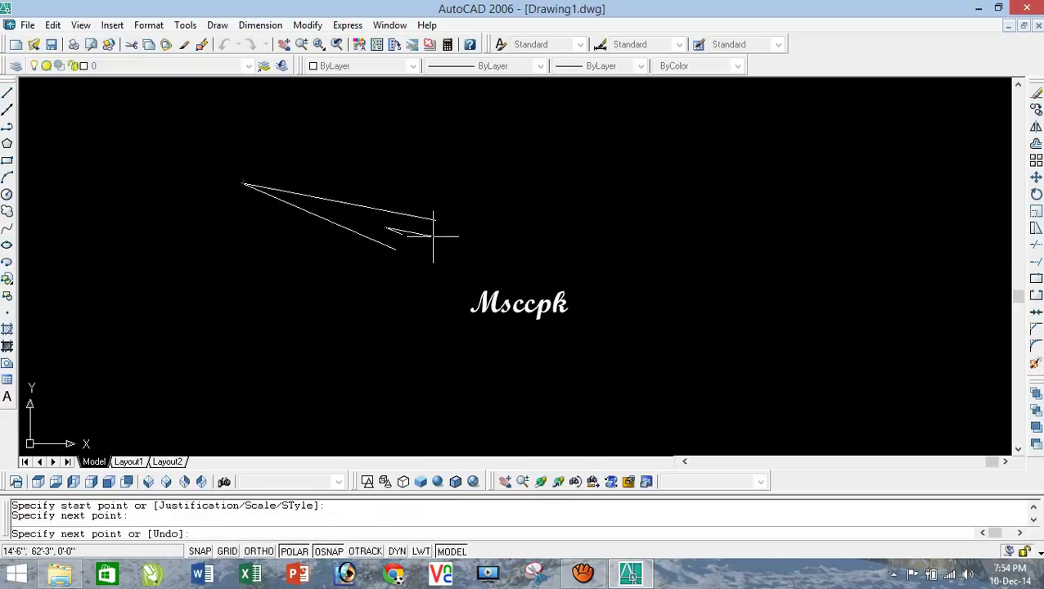
left_click(434, 185)
left_click(316, 166)
right_click(333, 172)
left_click(365, 181)
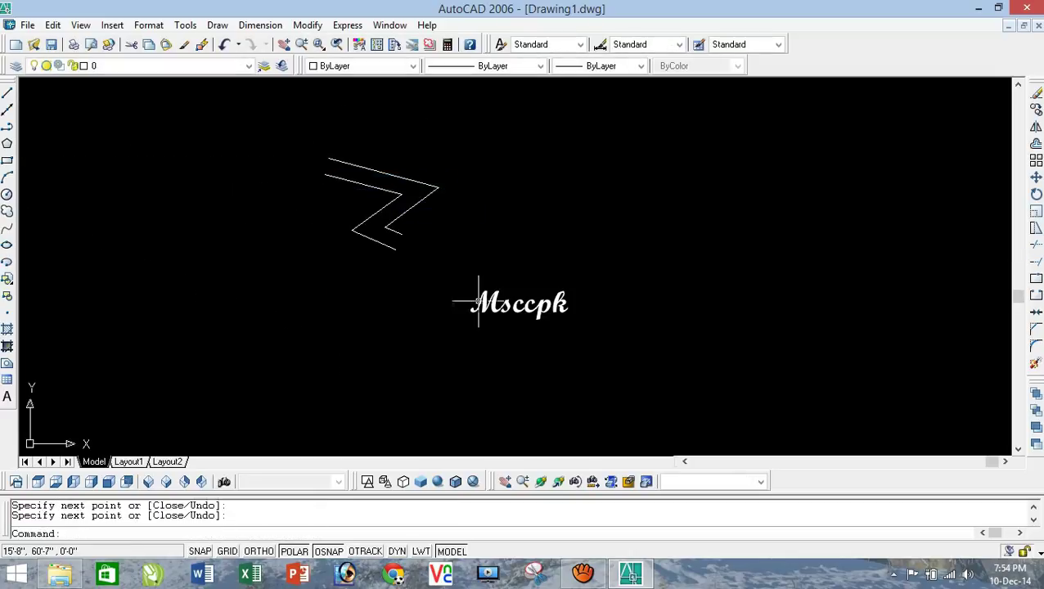
left_click_drag(480, 303, 329, 170)
key("Delete")
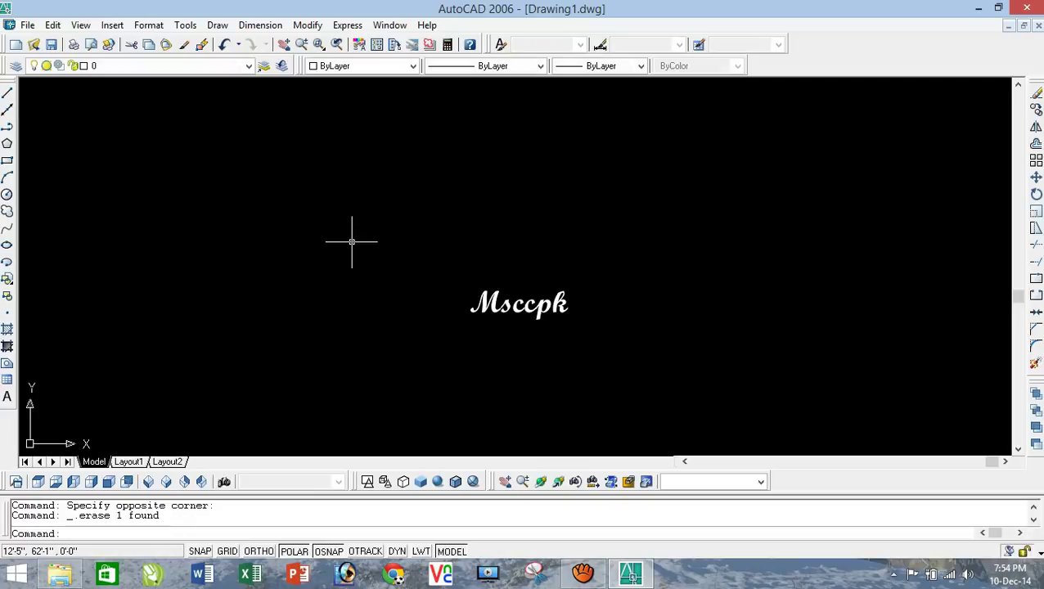
left_click(217, 24)
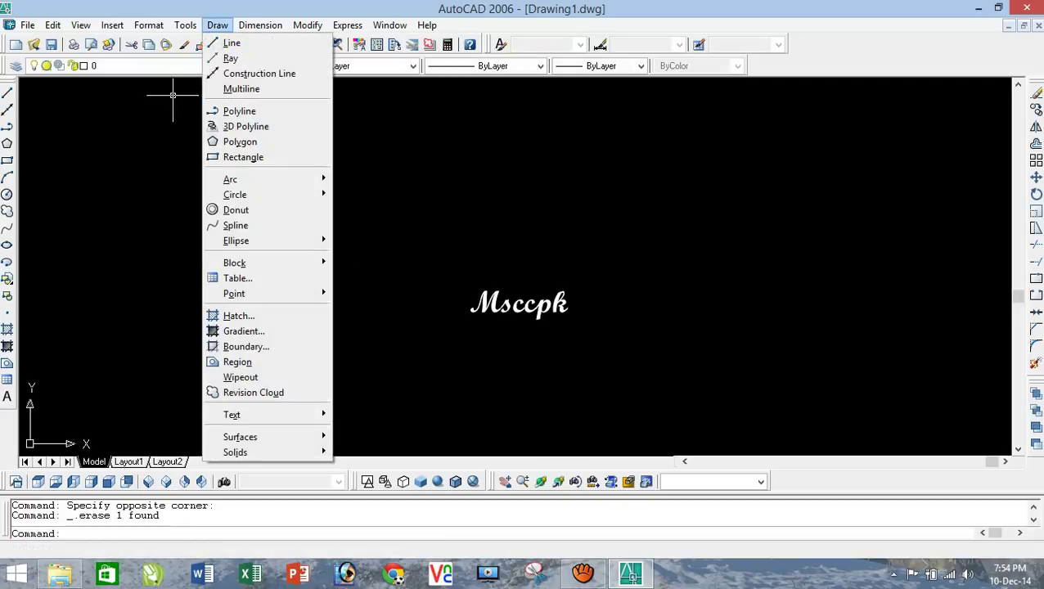
left_click(174, 95)
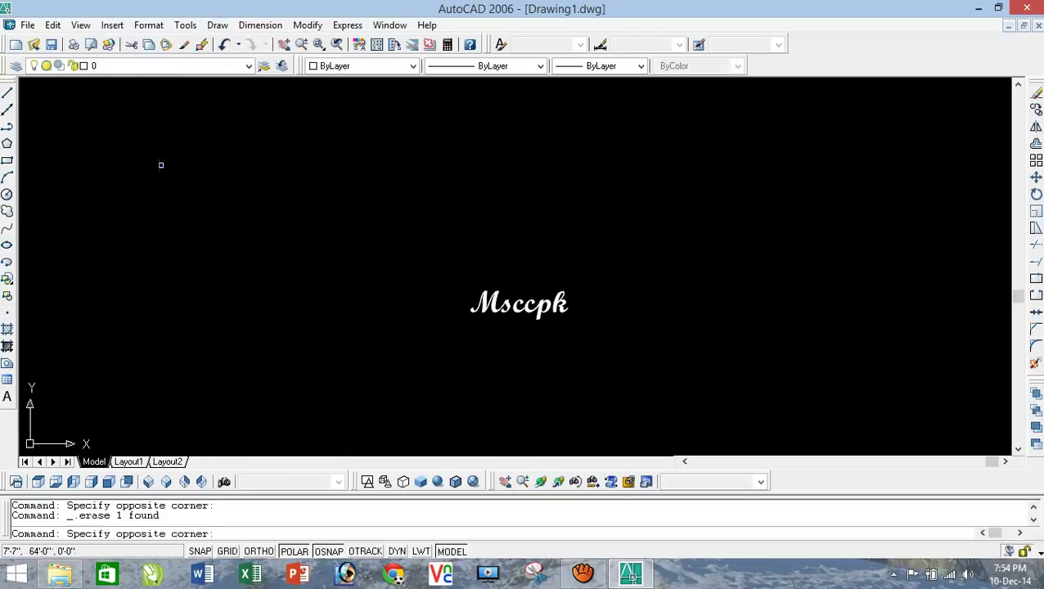
left_click(7, 92)
left_click(223, 180)
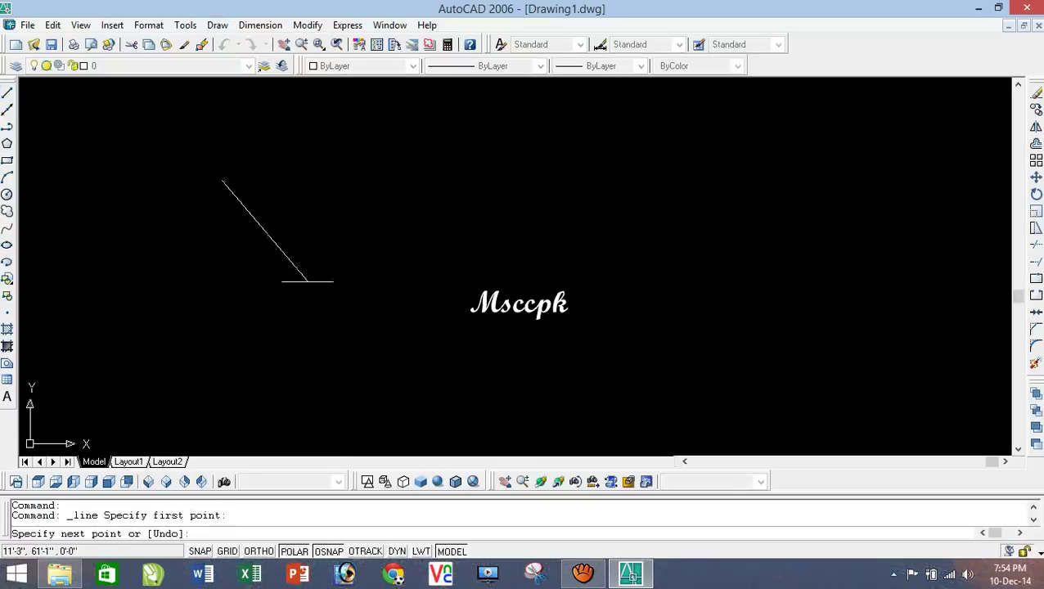
left_click(315, 287)
left_click(431, 294)
left_click(547, 239)
left_click(505, 154)
left_click(370, 142)
left_click(222, 181)
right_click(211, 145)
left_click(233, 152)
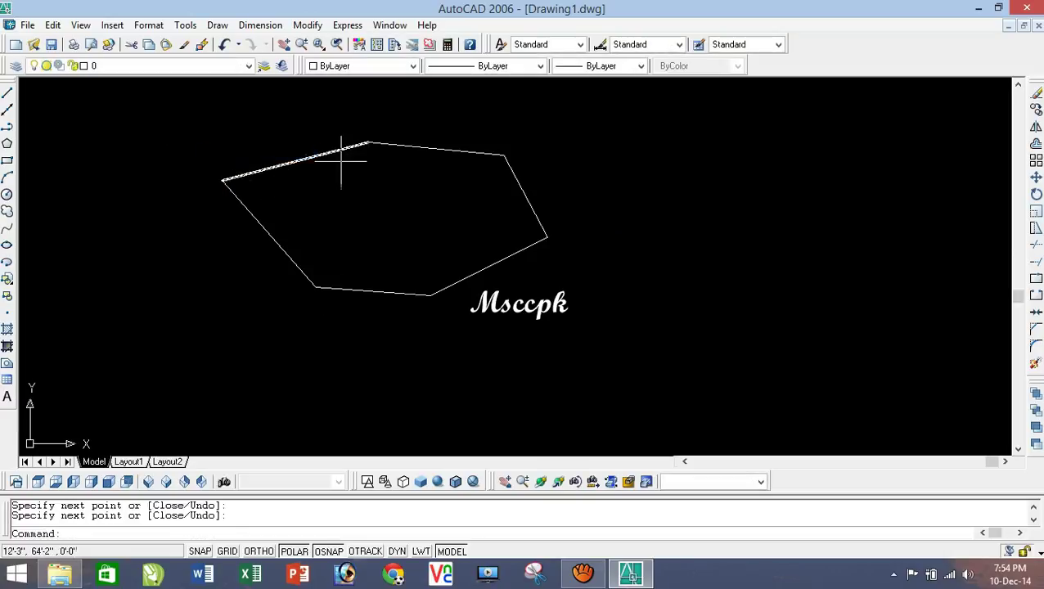
left_click(620, 386)
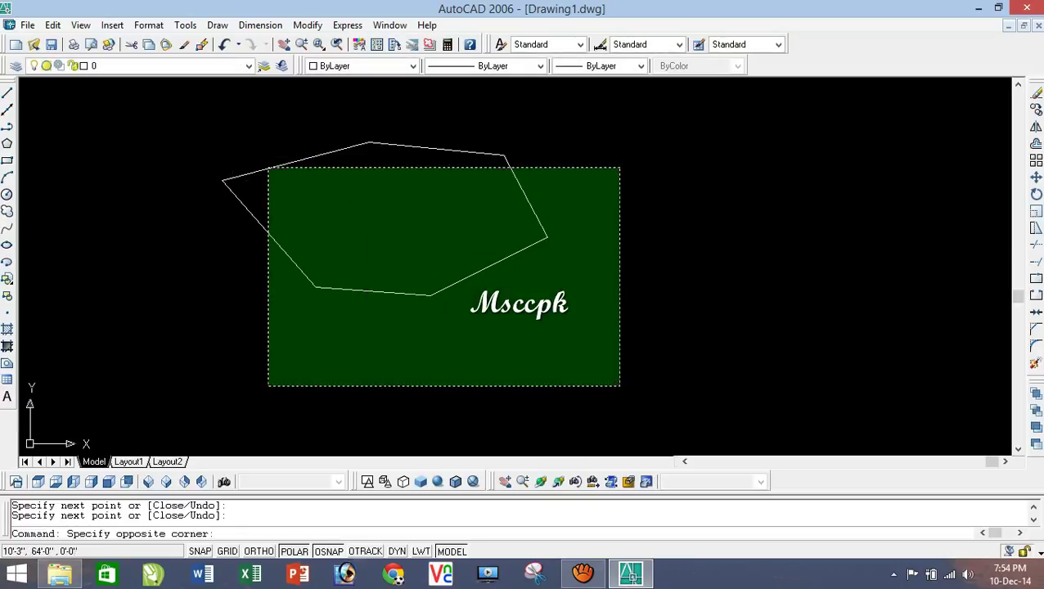
left_click(195, 125)
key("Delete")
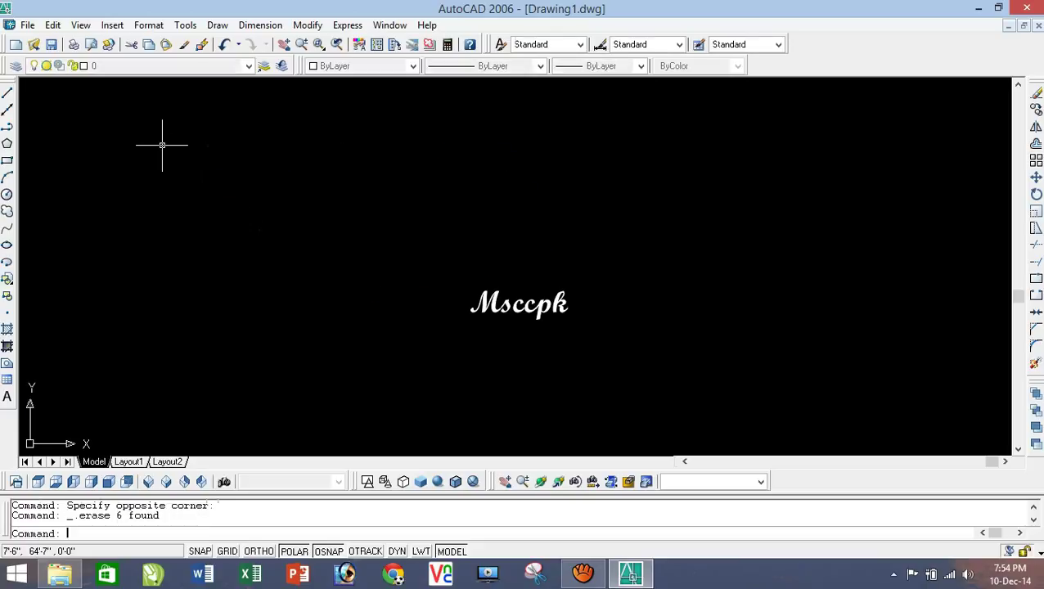
Draw a closed six-sided polyline from Draw > Polyline, then erase it.
left_click(217, 25)
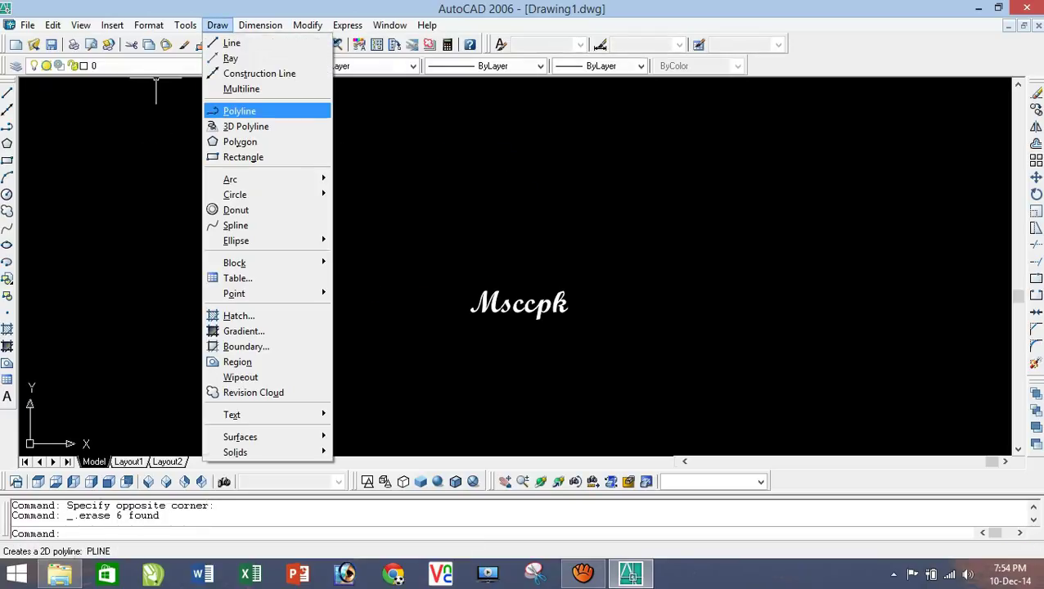
left_click(245, 111)
left_click(284, 197)
left_click(310, 266)
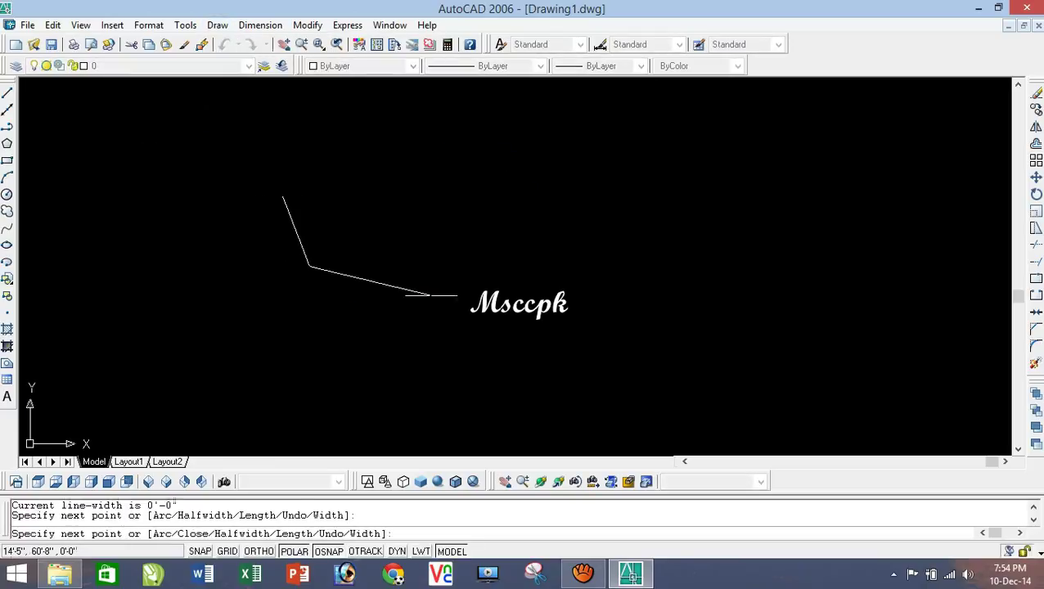
left_click(460, 303)
left_click(570, 266)
left_click(583, 201)
left_click(393, 153)
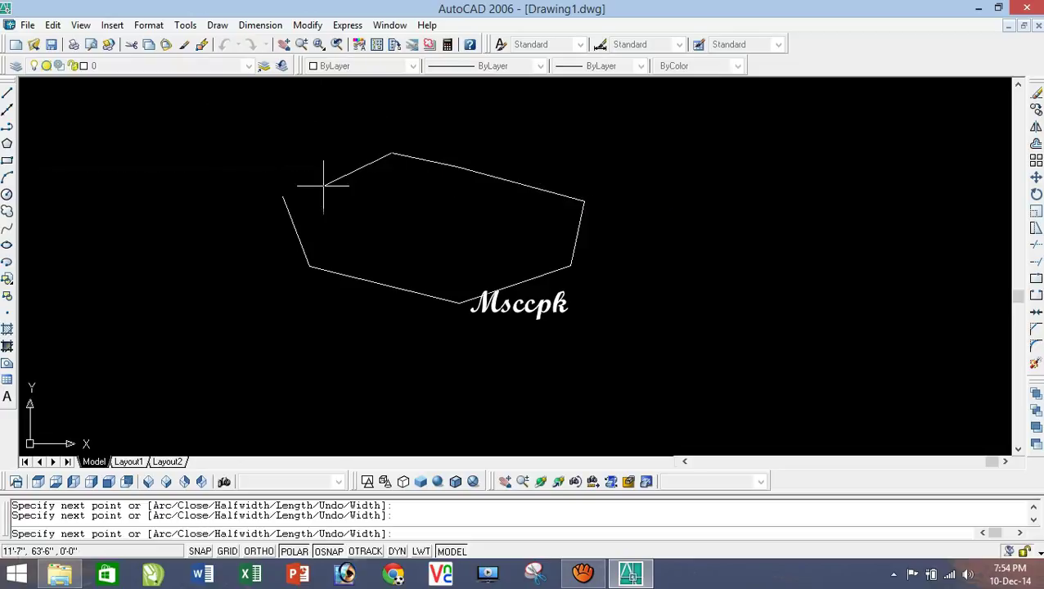
left_click(282, 198)
right_click(257, 146)
left_click(274, 157)
left_click(330, 178)
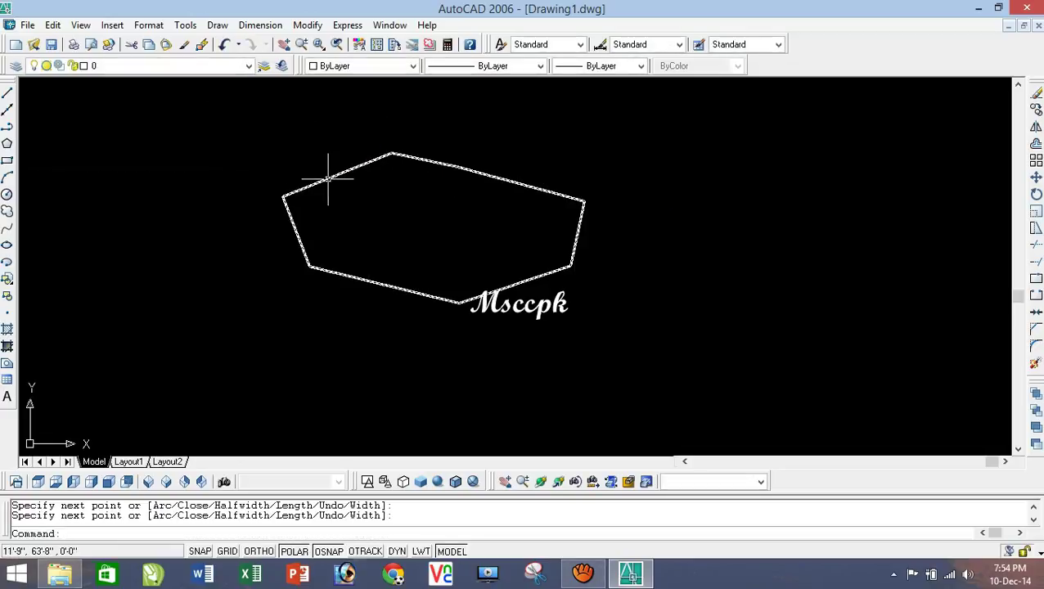
key("Delete")
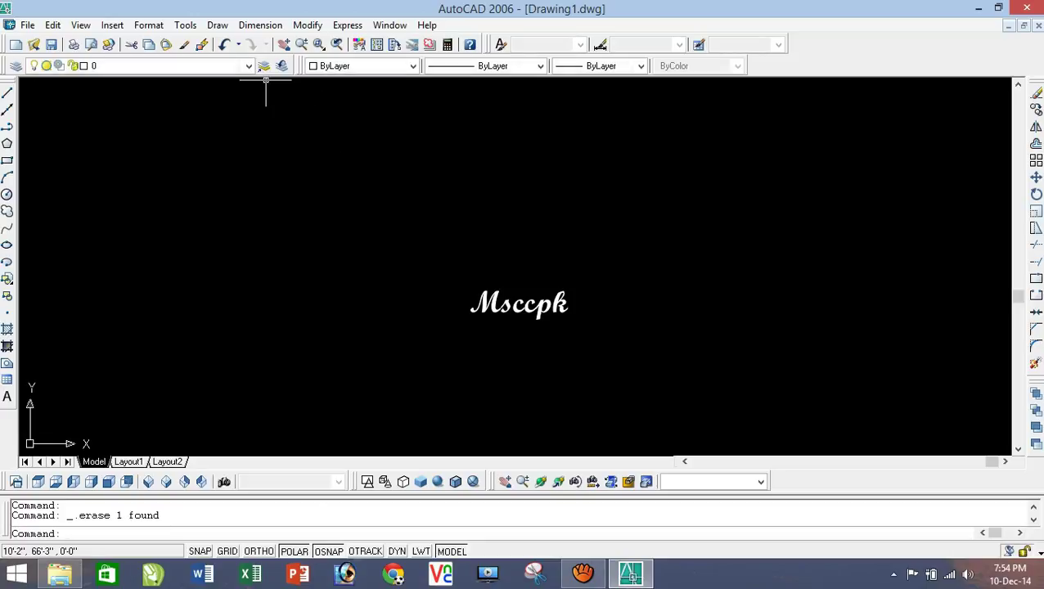
Draw a second closed polyline by repeating the PLINE command.
left_click(217, 25)
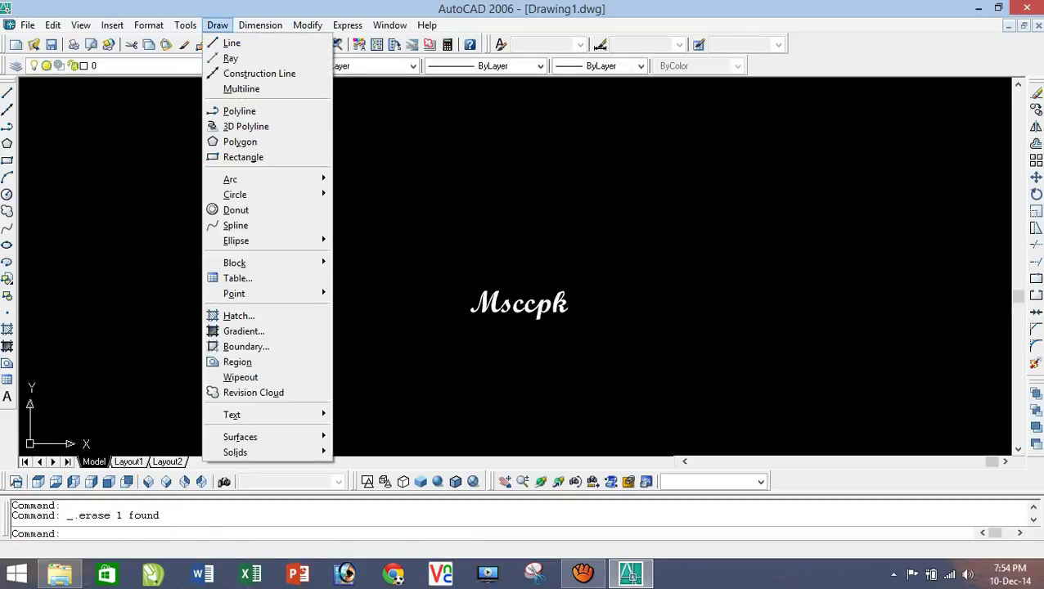
left_click(373, 214)
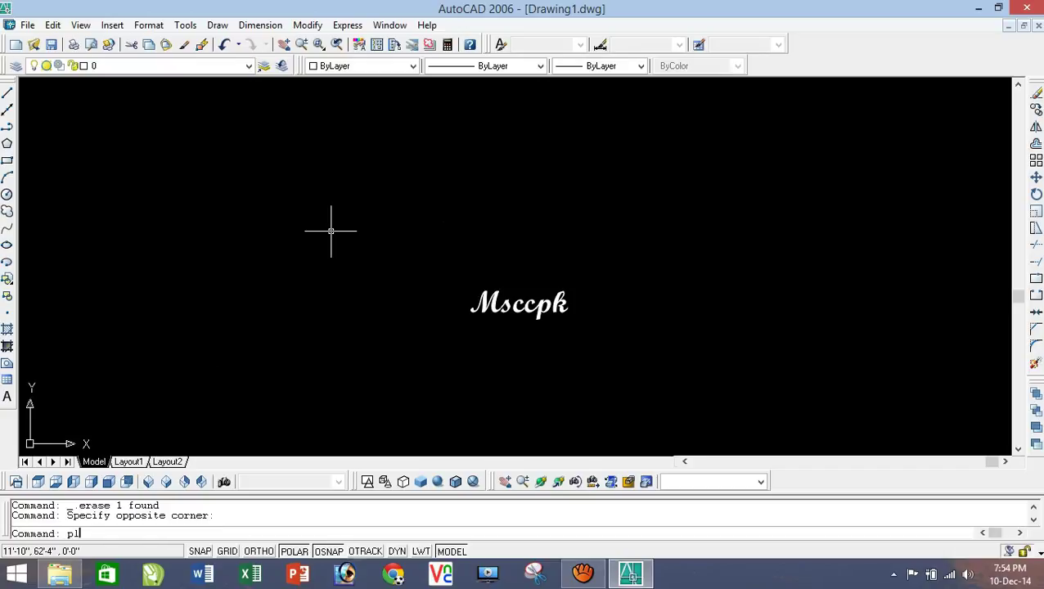
key("Return")
left_click(273, 203)
left_click(328, 257)
left_click(521, 282)
left_click(542, 191)
left_click(273, 203)
right_click(250, 159)
left_click(266, 165)
Window-select the second closed polyline and erase it.
left_click(622, 355)
left_click(270, 149)
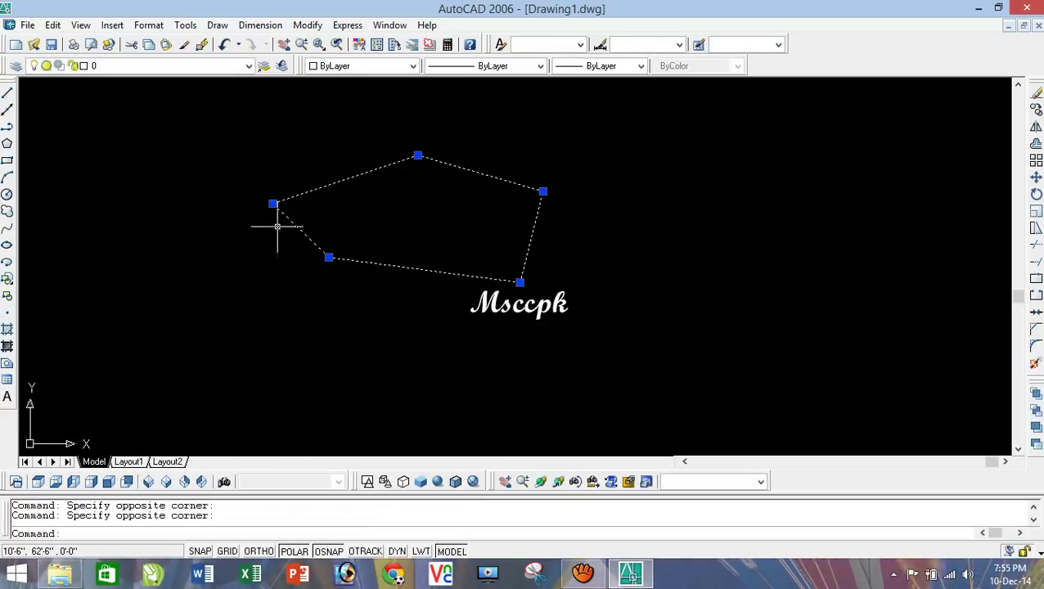
key("Delete")
left_click(217, 25)
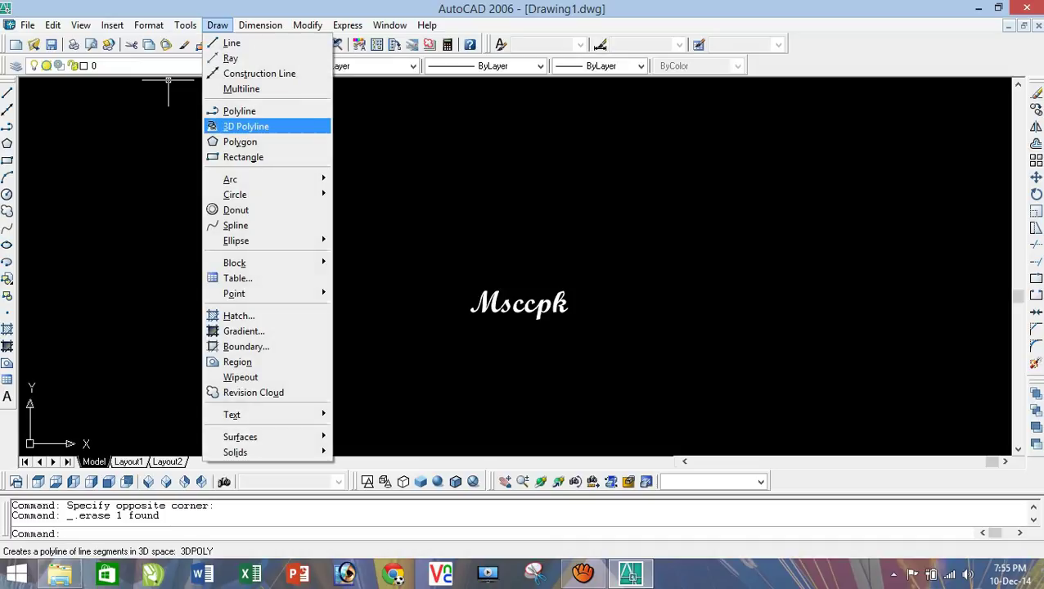
Draw a 3D polyline through five corners and close it back to the start.
left_click(245, 126)
left_click(292, 217)
left_click(397, 297)
left_click(599, 331)
left_click(631, 222)
left_click(528, 169)
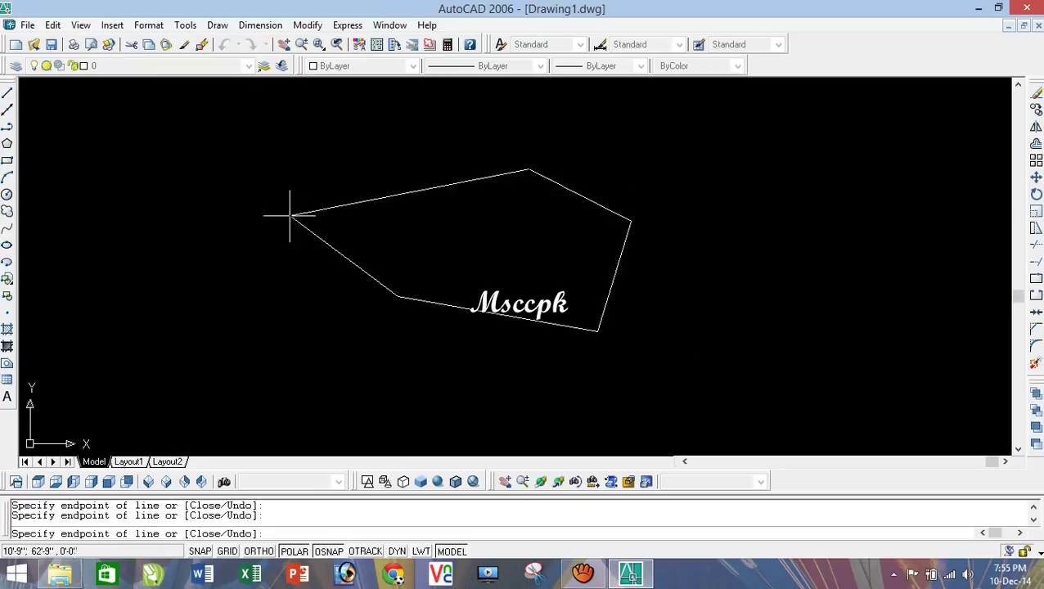
right_click(271, 163)
left_click(302, 224)
Window-select the closed 3D polyline and erase it.
left_click(709, 380)
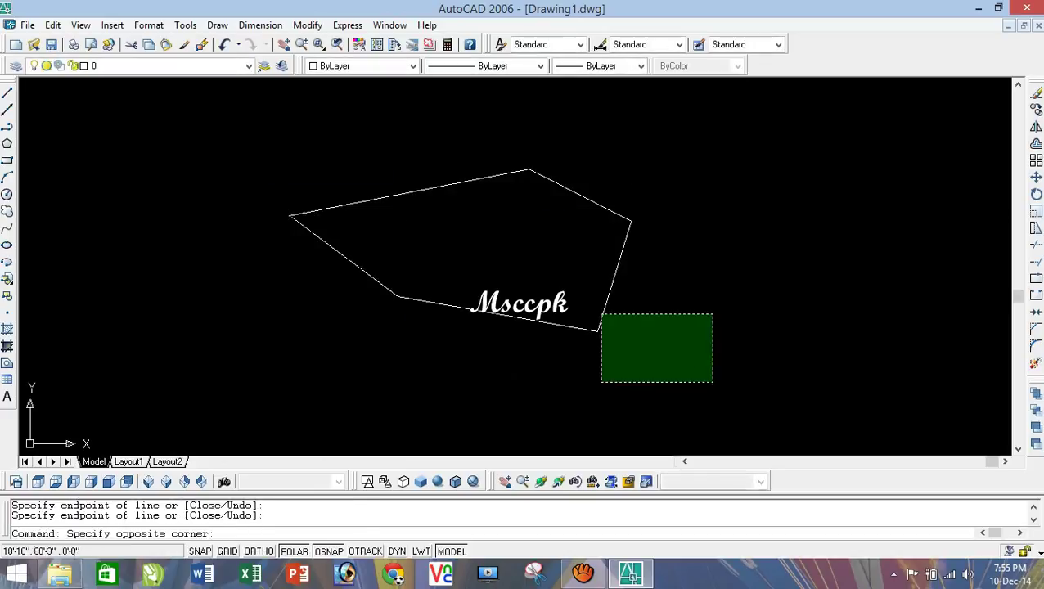
left_click(262, 177)
key("Delete")
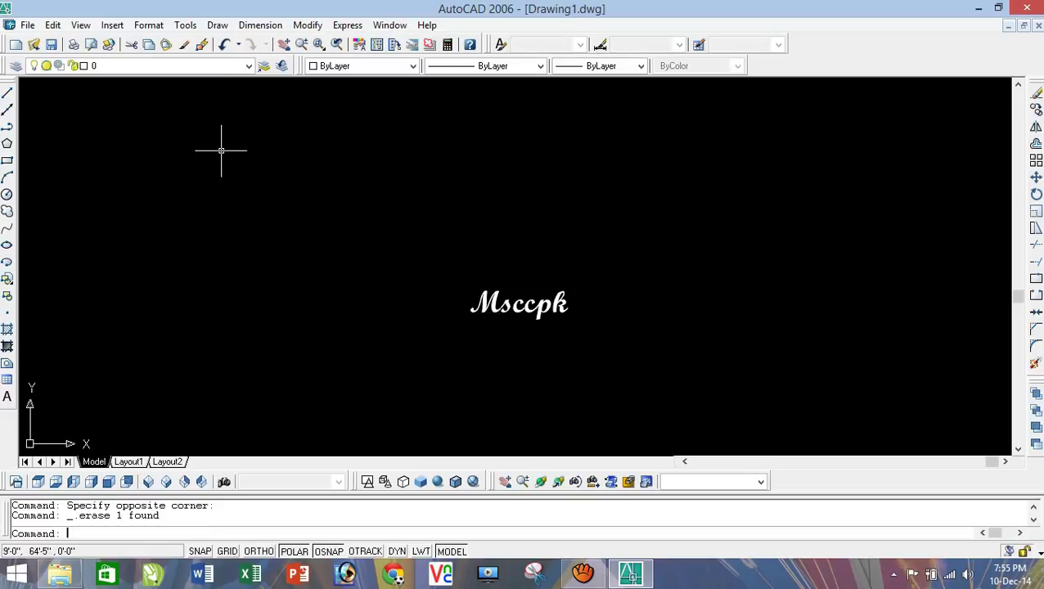
left_click(217, 24)
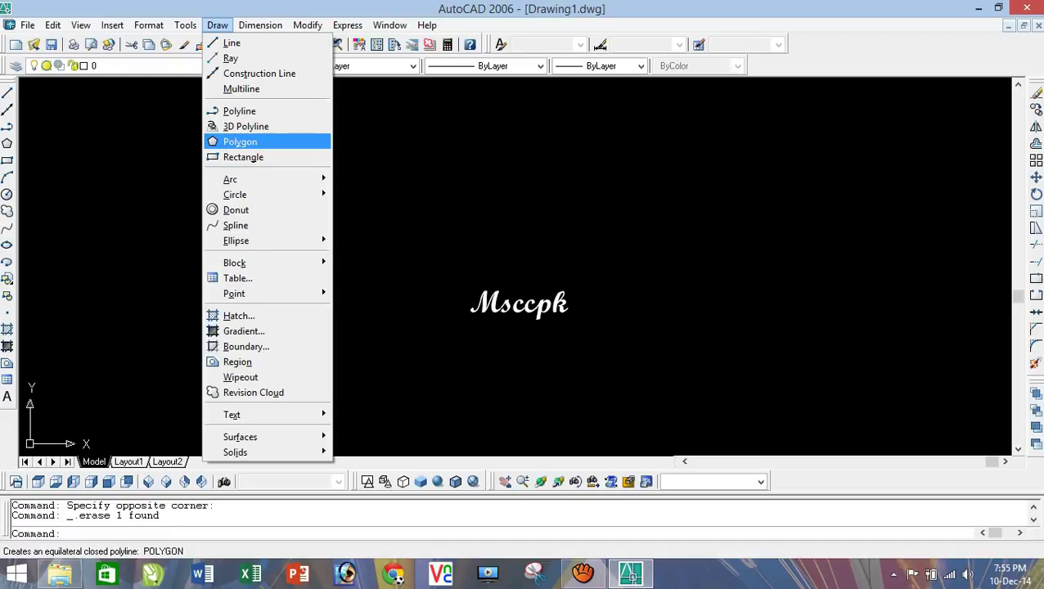
Draw a 6-sided polygon inscribed in a circle at a picked centre, then erase it.
left_click(240, 142)
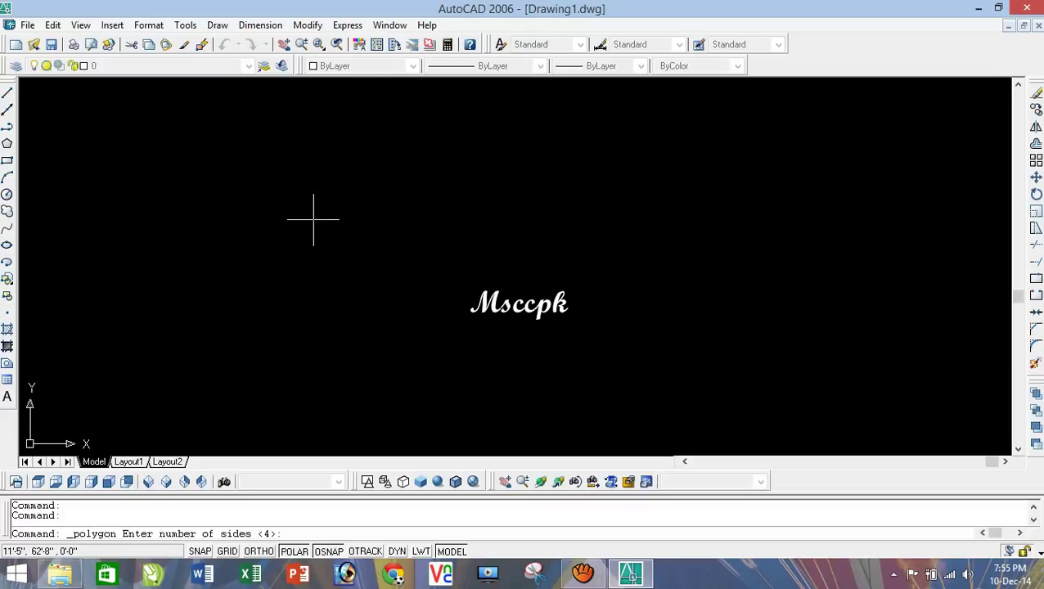
type("6")
key("Return")
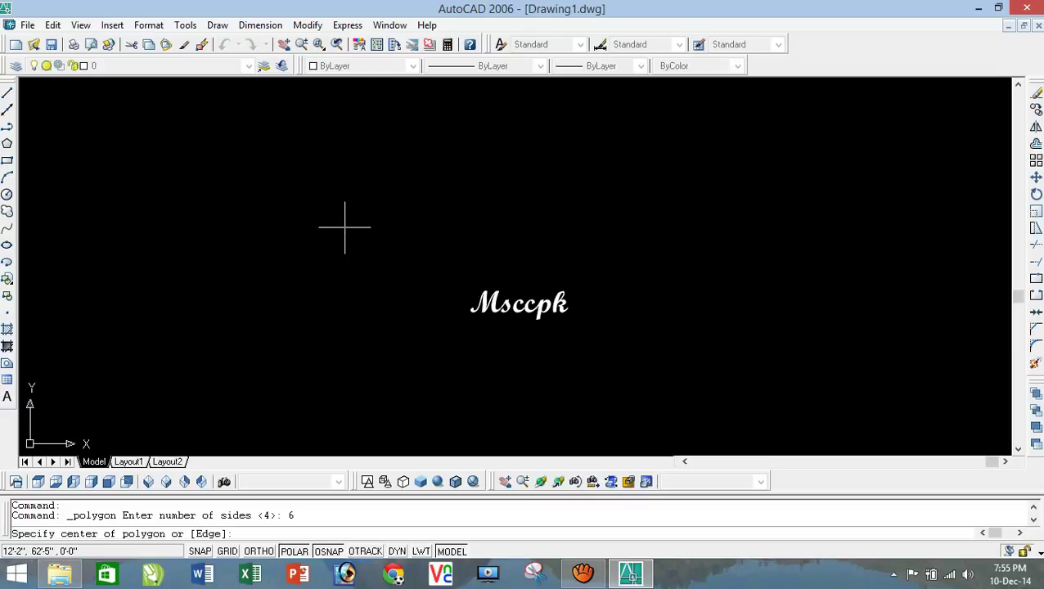
left_click(345, 228)
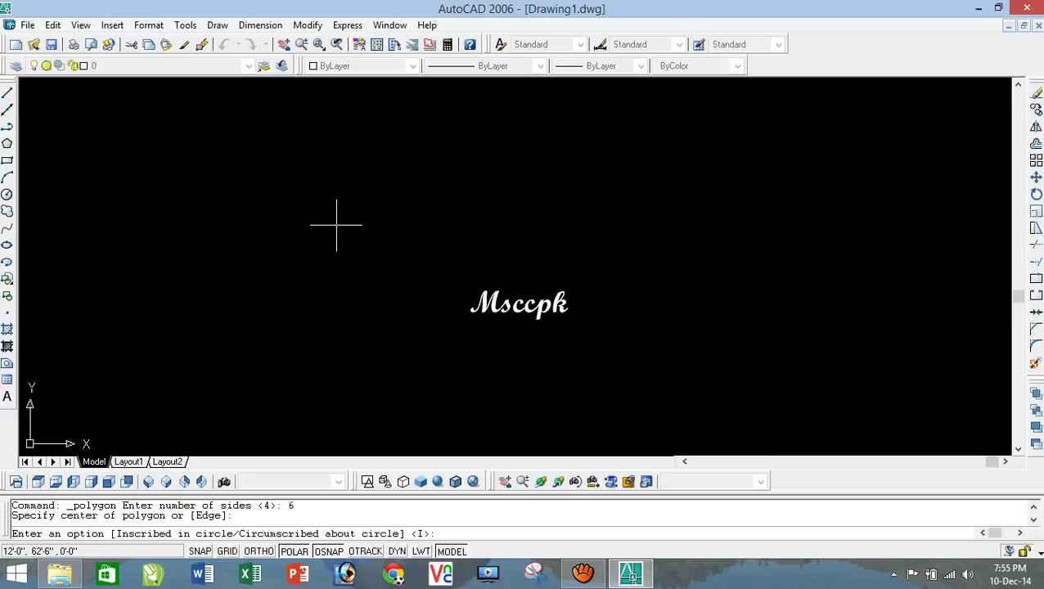
type("i")
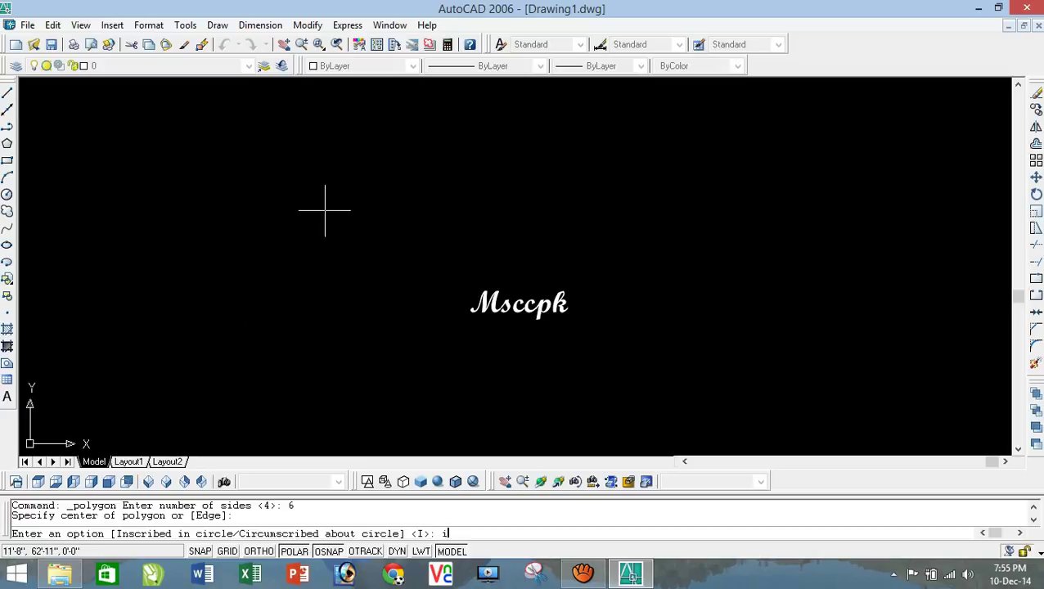
key("Return")
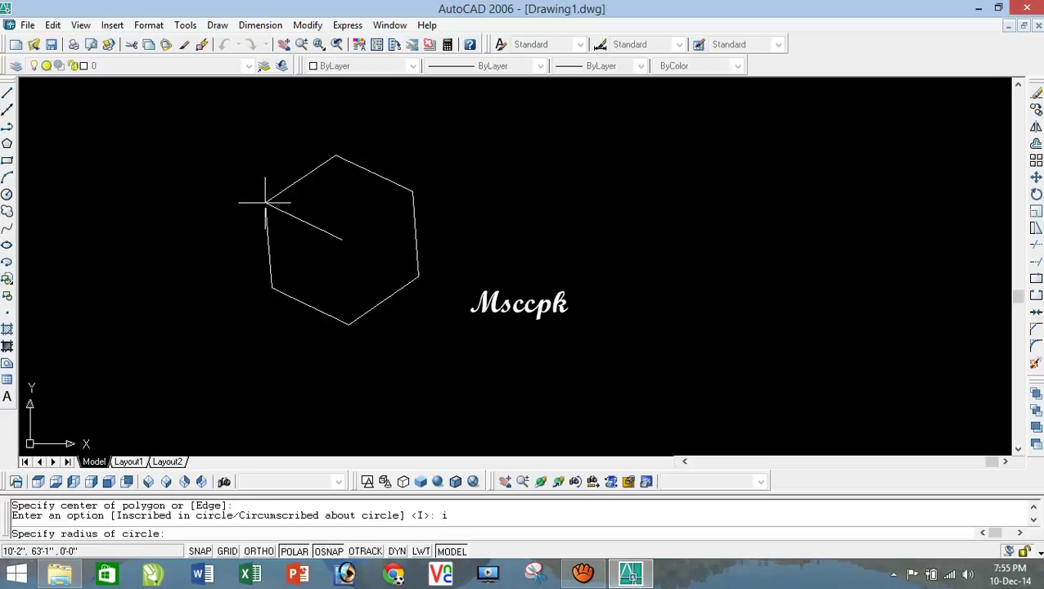
left_click(265, 239)
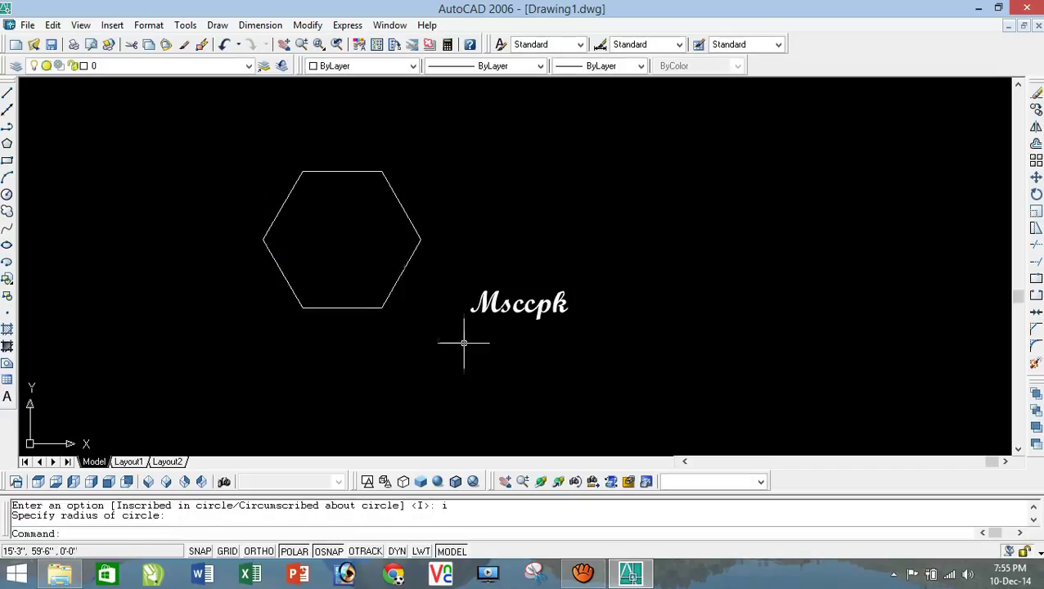
left_click_drag(458, 339, 344, 255)
key("Delete")
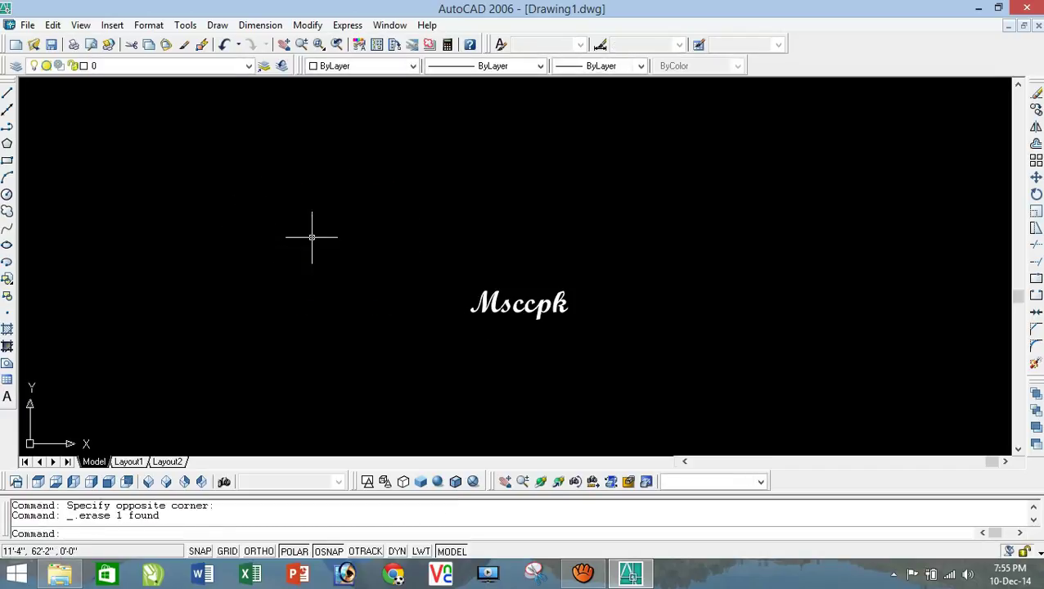
Draw a circle on the left side of the drawing.
left_click(6, 194)
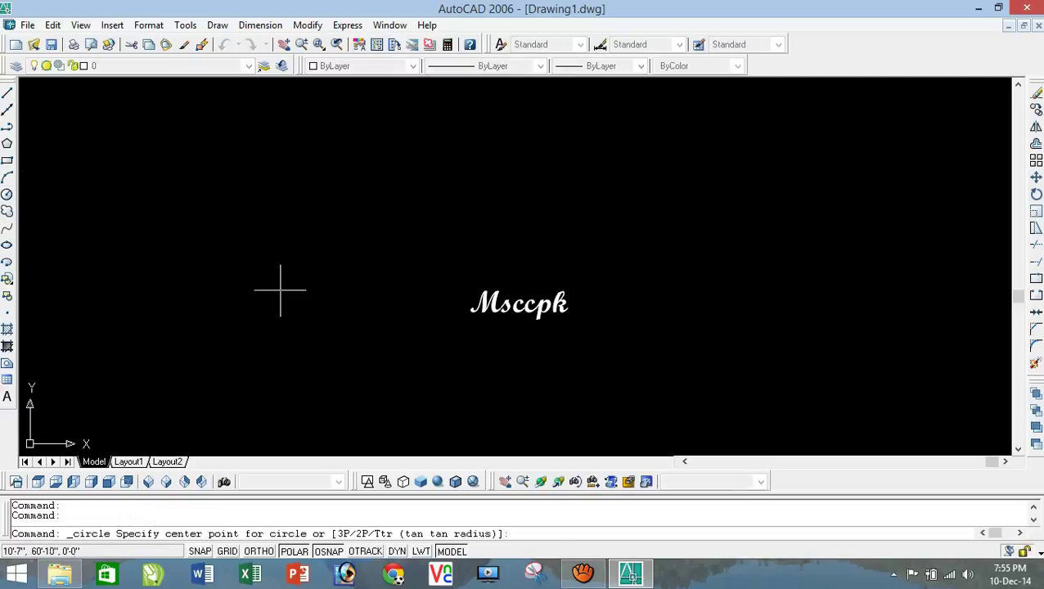
left_click(321, 267)
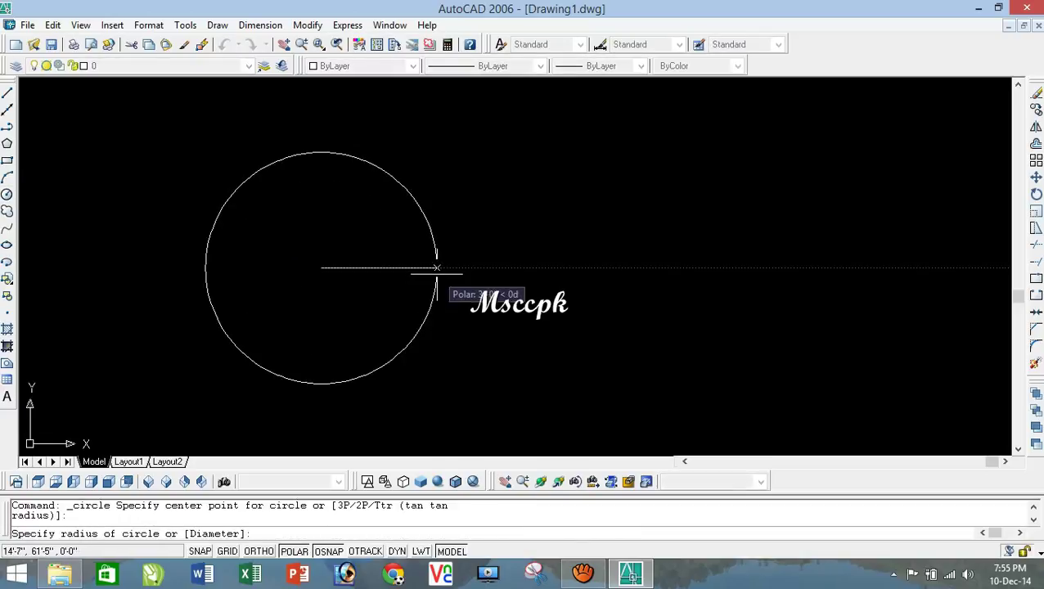
left_click(437, 267)
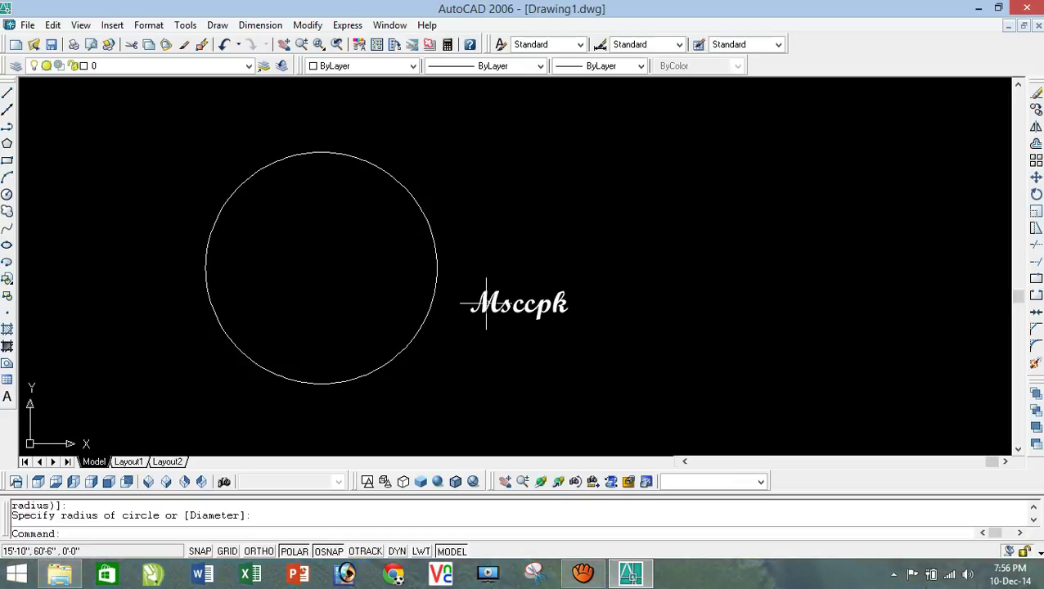
Draw a hexagon inscribed in the circle, centred on it with corners on the circle, then erase it.
left_click(487, 217)
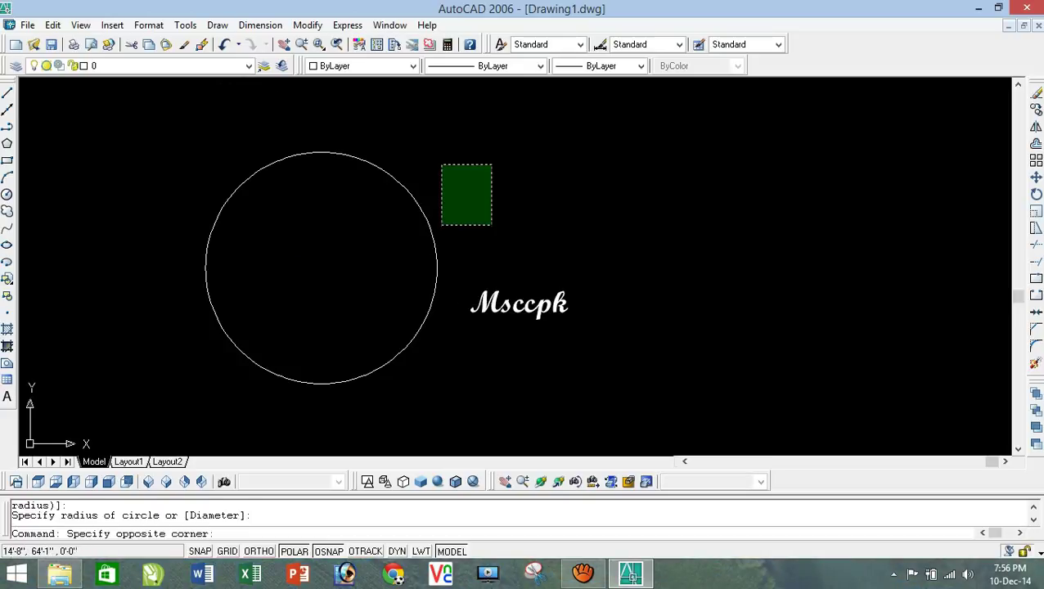
left_click(471, 199)
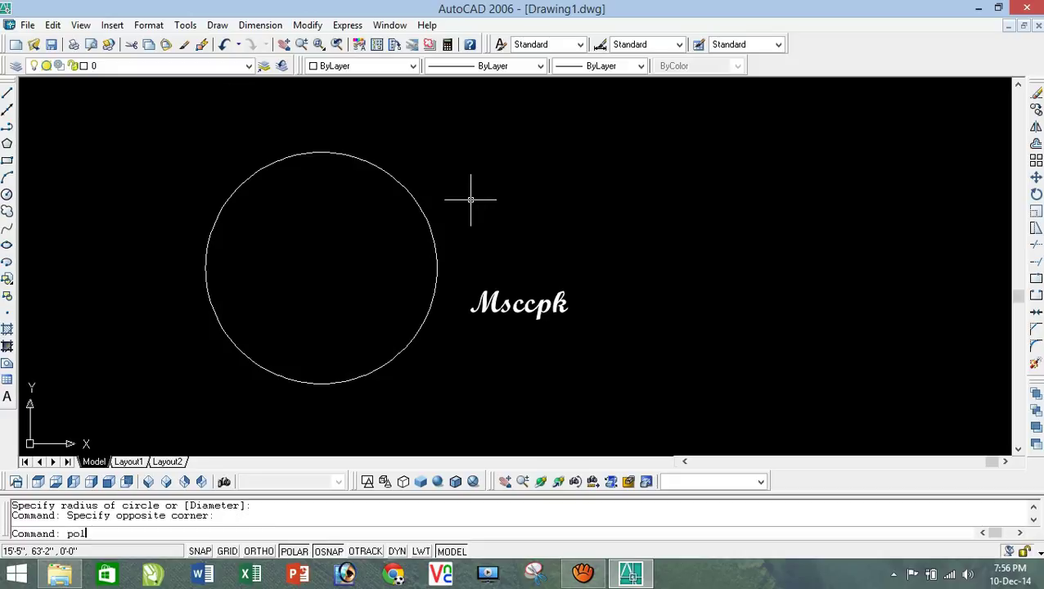
key("Return")
key("Return")
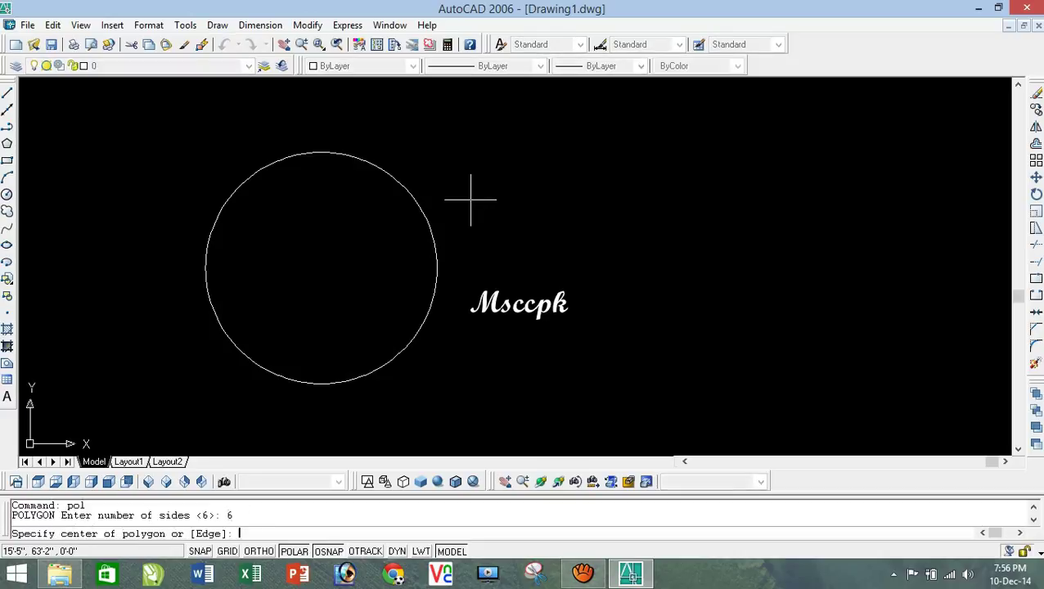
left_click(321, 267)
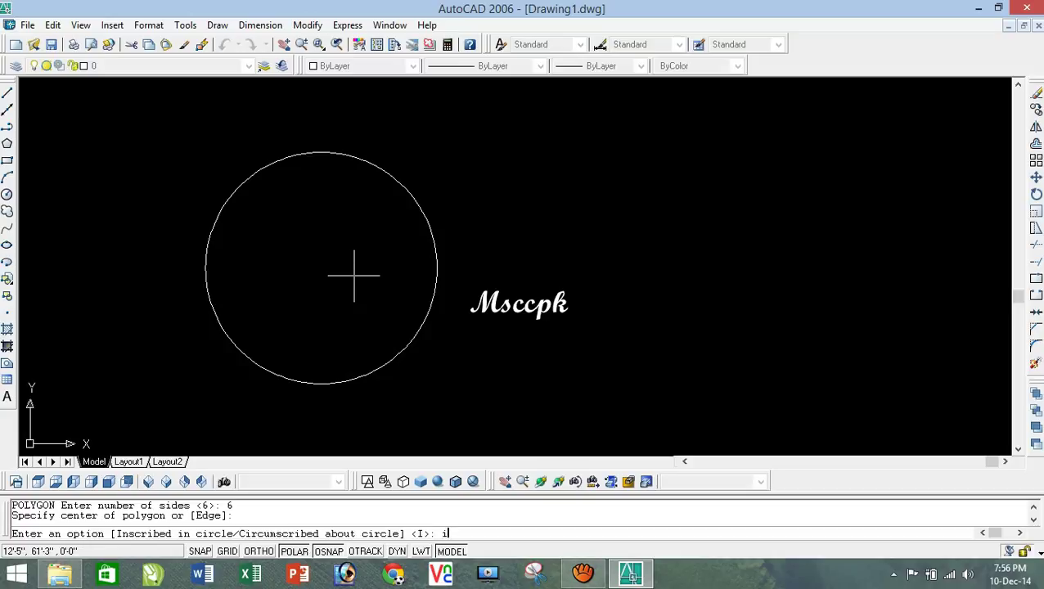
key("Return")
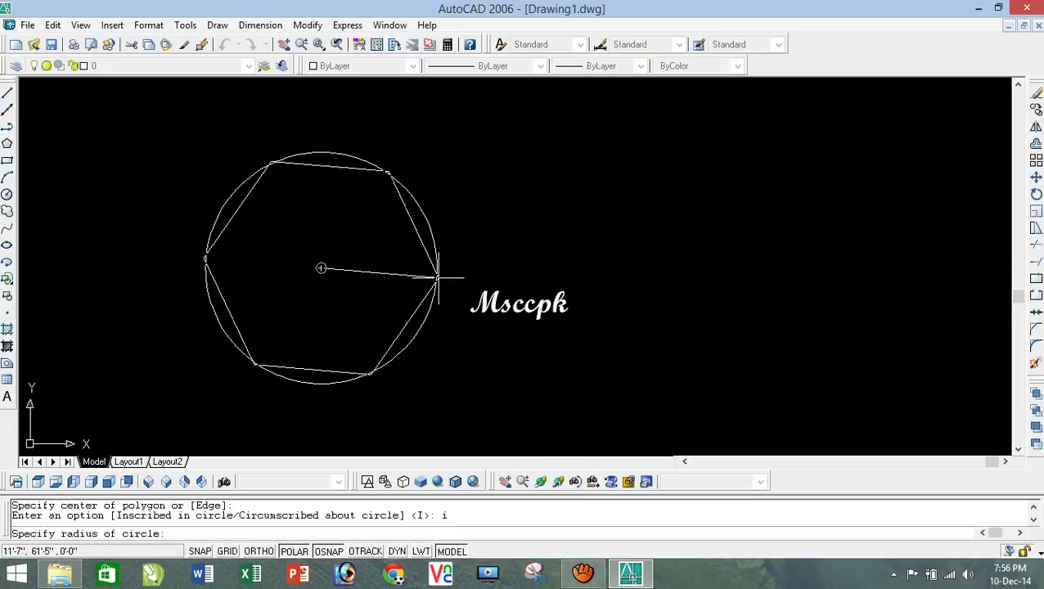
left_click(438, 266)
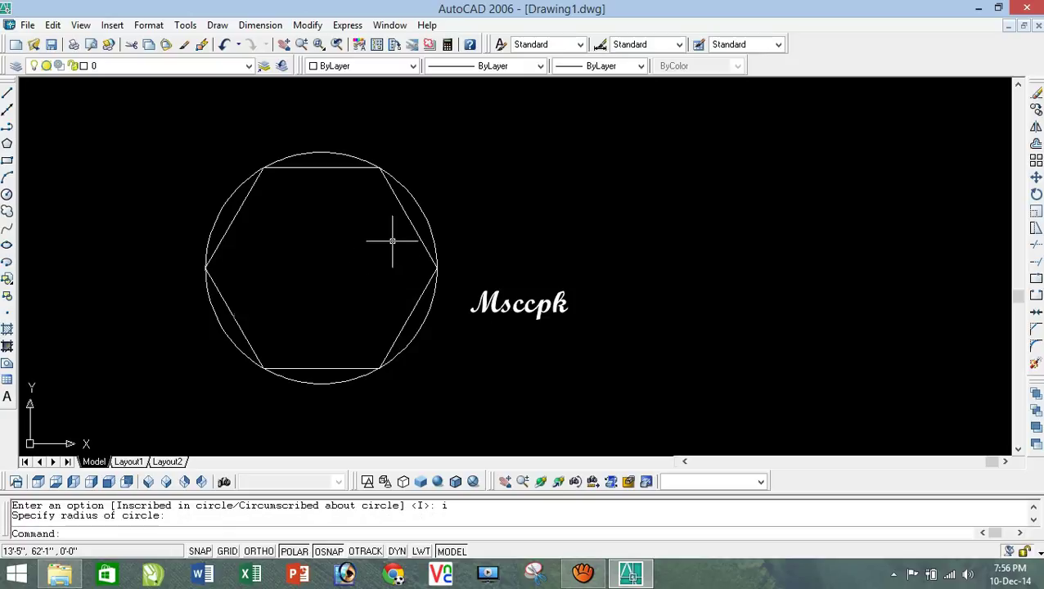
left_click(414, 226)
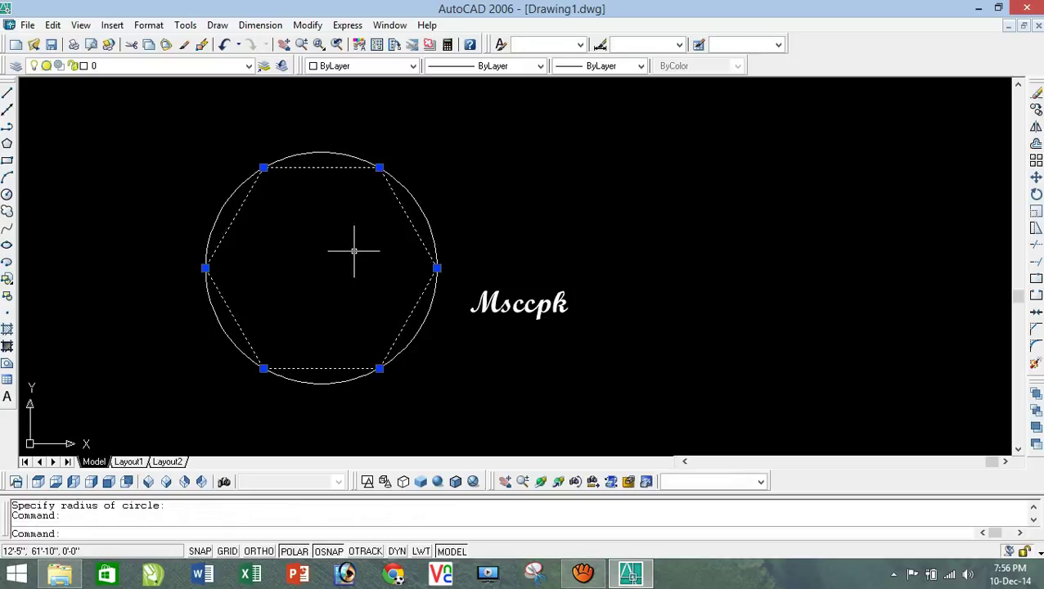
key("Delete")
type("pol")
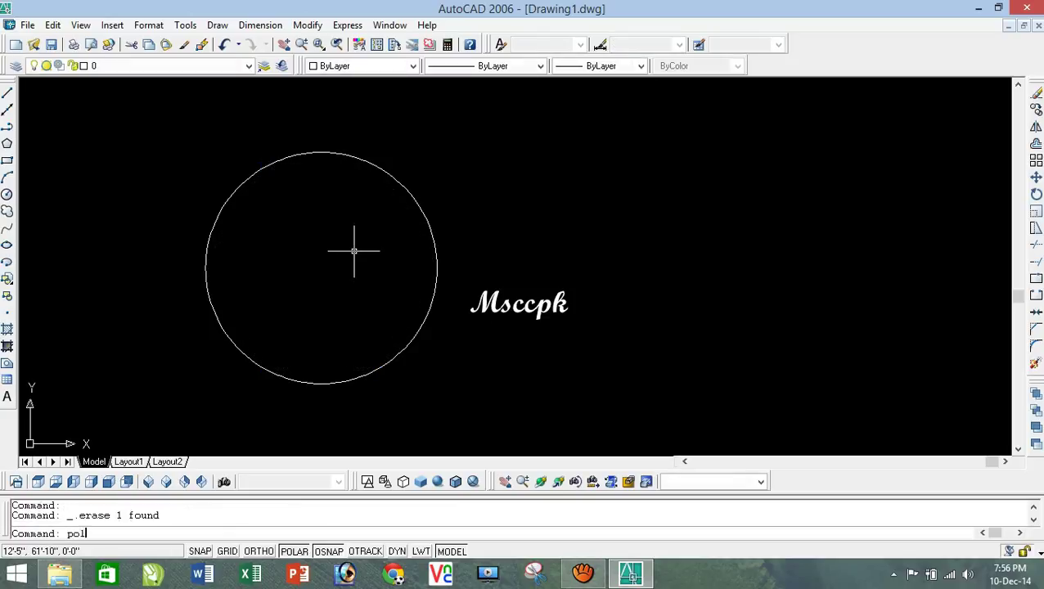
Draw a six-sided polygon circumscribed about the circle, centred on its centre.
key("Return")
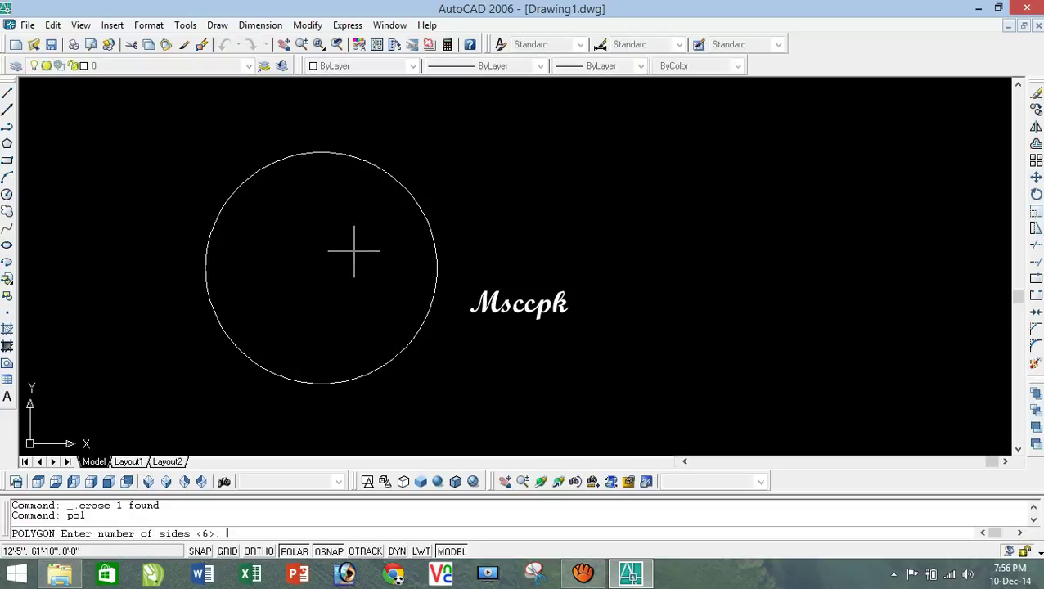
type("6")
key("Return")
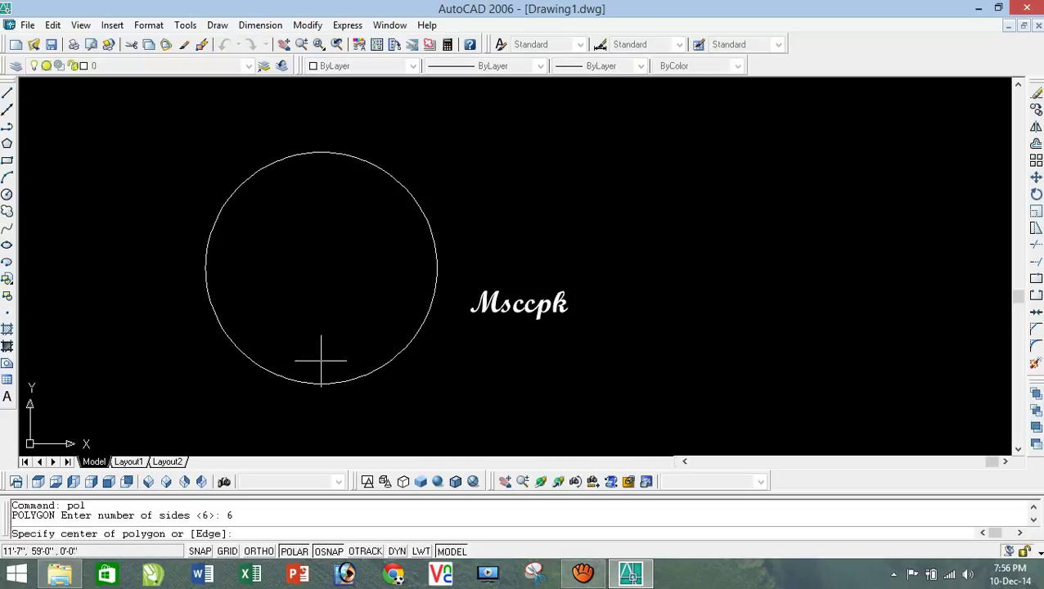
left_click(322, 272)
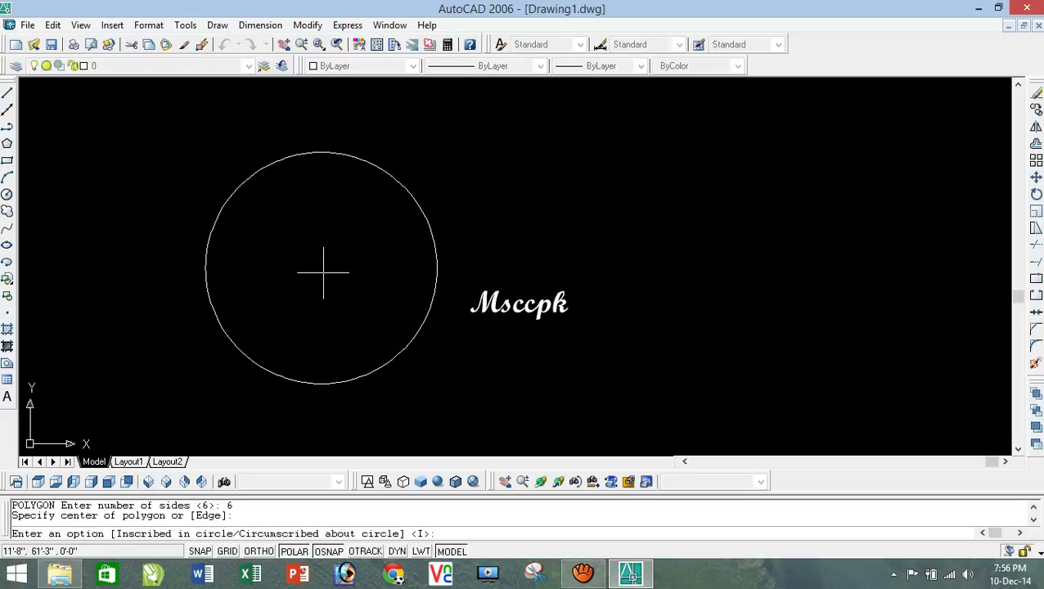
type("c")
key("Return")
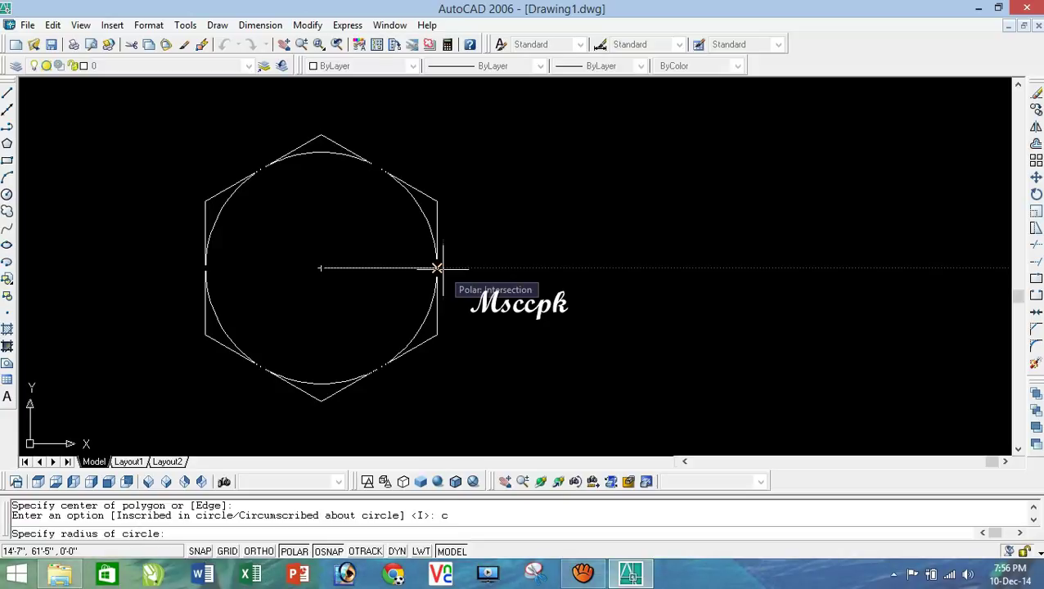
left_click(438, 268)
Erase both the circle and the hexagon with a crossing selection.
left_click(510, 356)
left_click(325, 252)
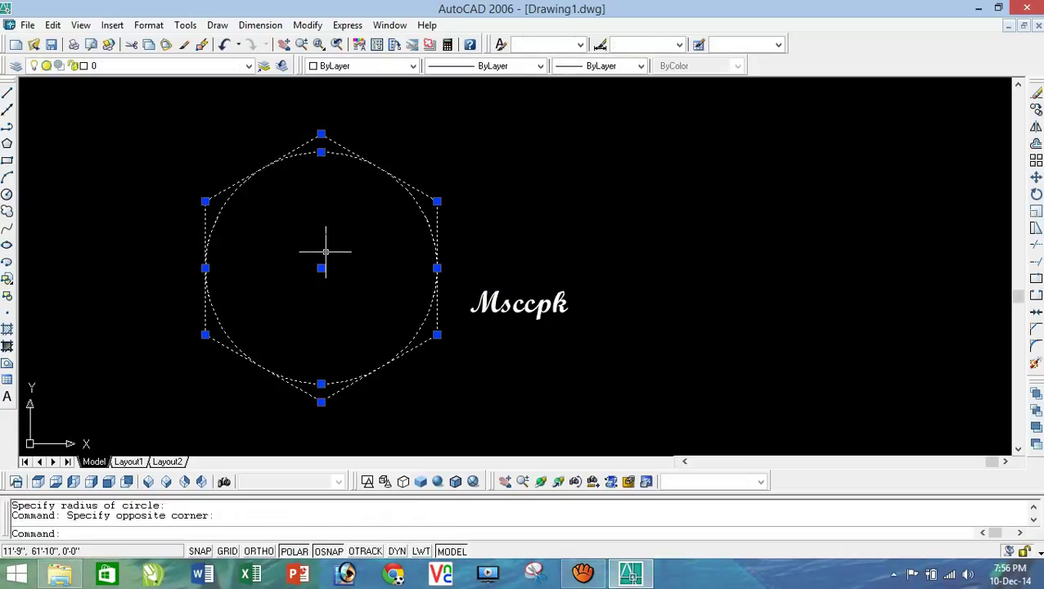
key("Delete")
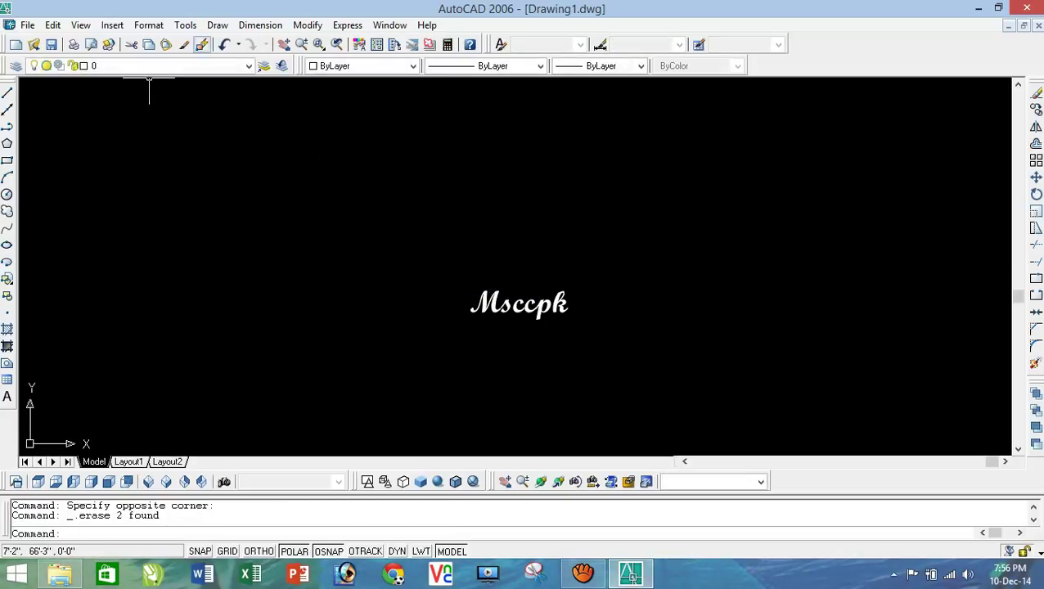
Look through the Draw menu, then close it without choosing a command.
left_click(217, 24)
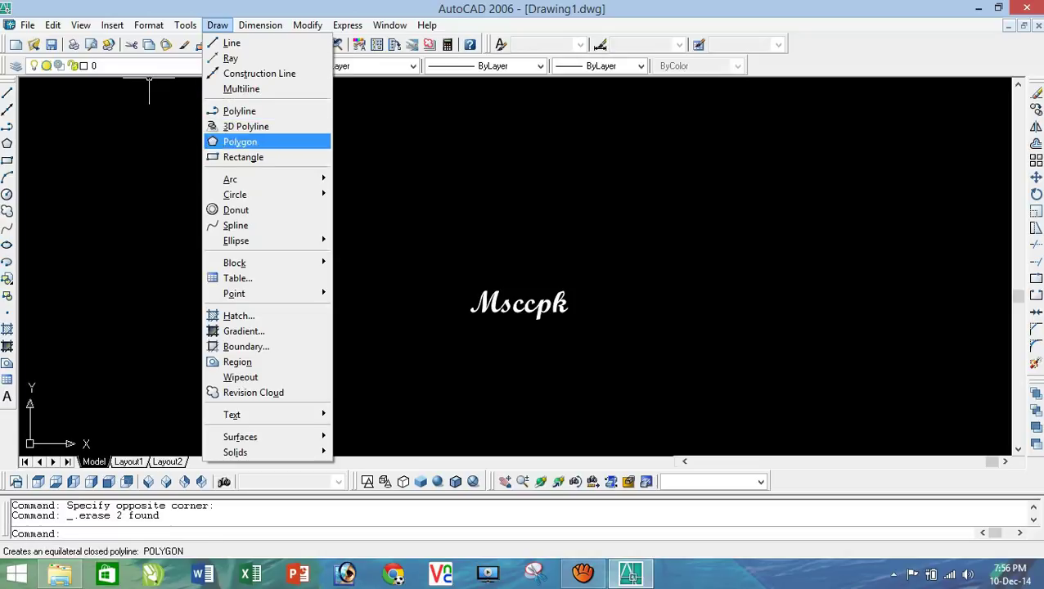
left_click(464, 240)
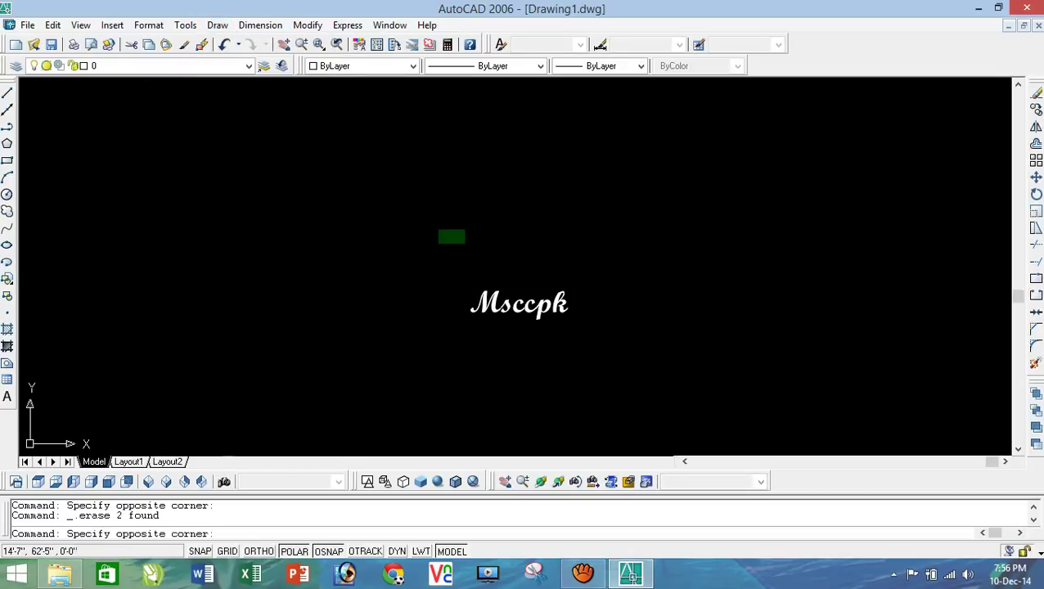
left_click(411, 208)
left_click(518, 316)
Turn Ortho mode on with F8 and bring up the aTube Catcher window.
left_click(420, 268)
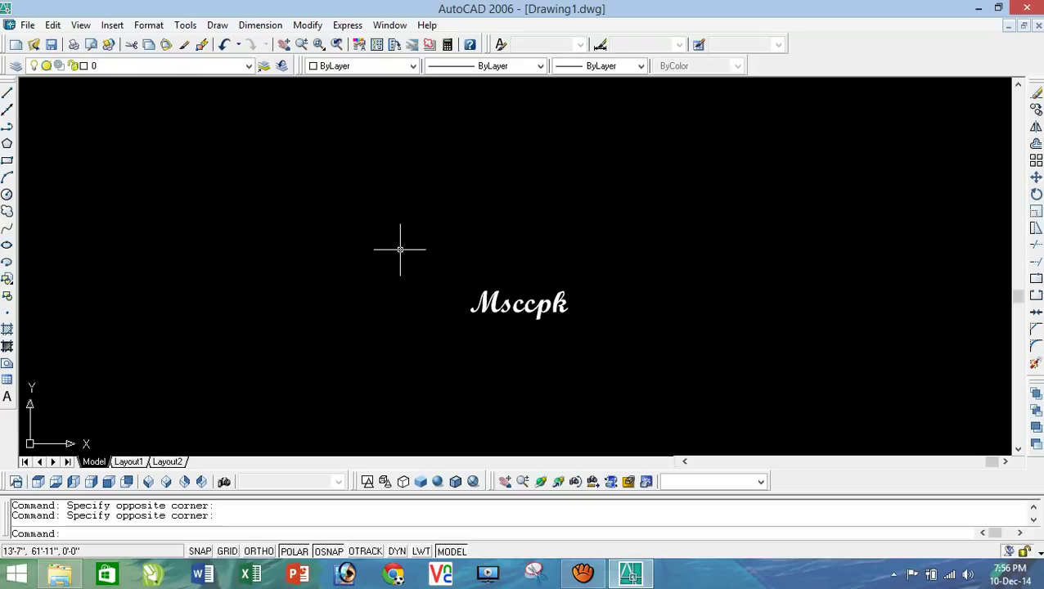
key("F8")
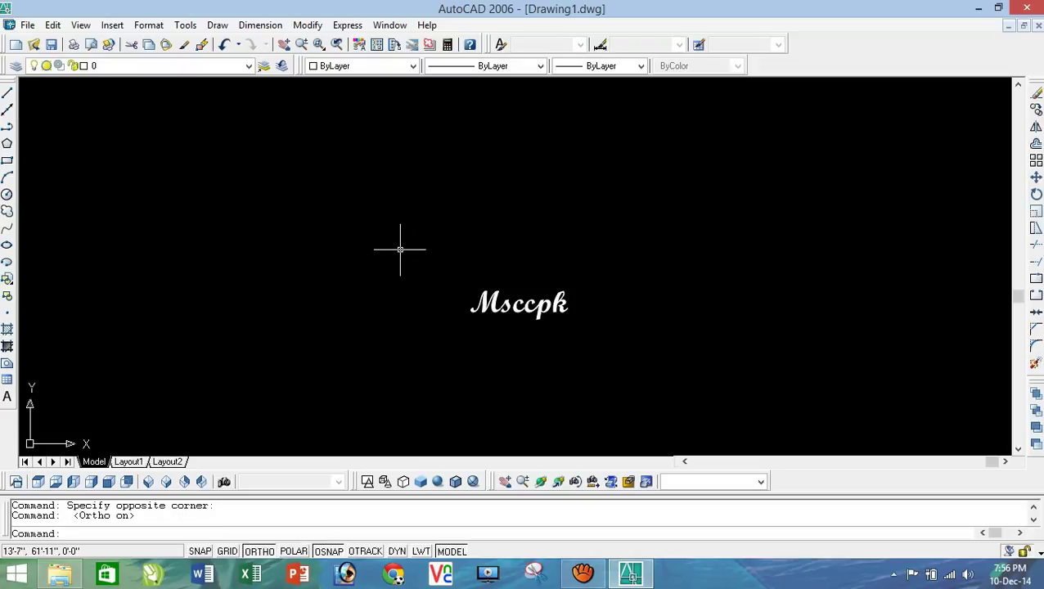
left_click(594, 577)
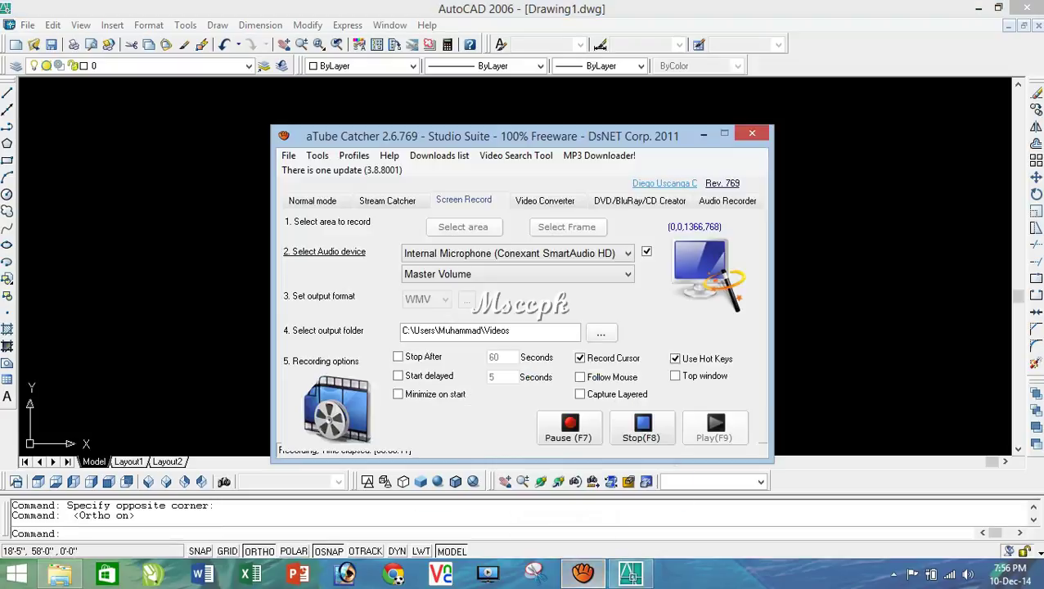